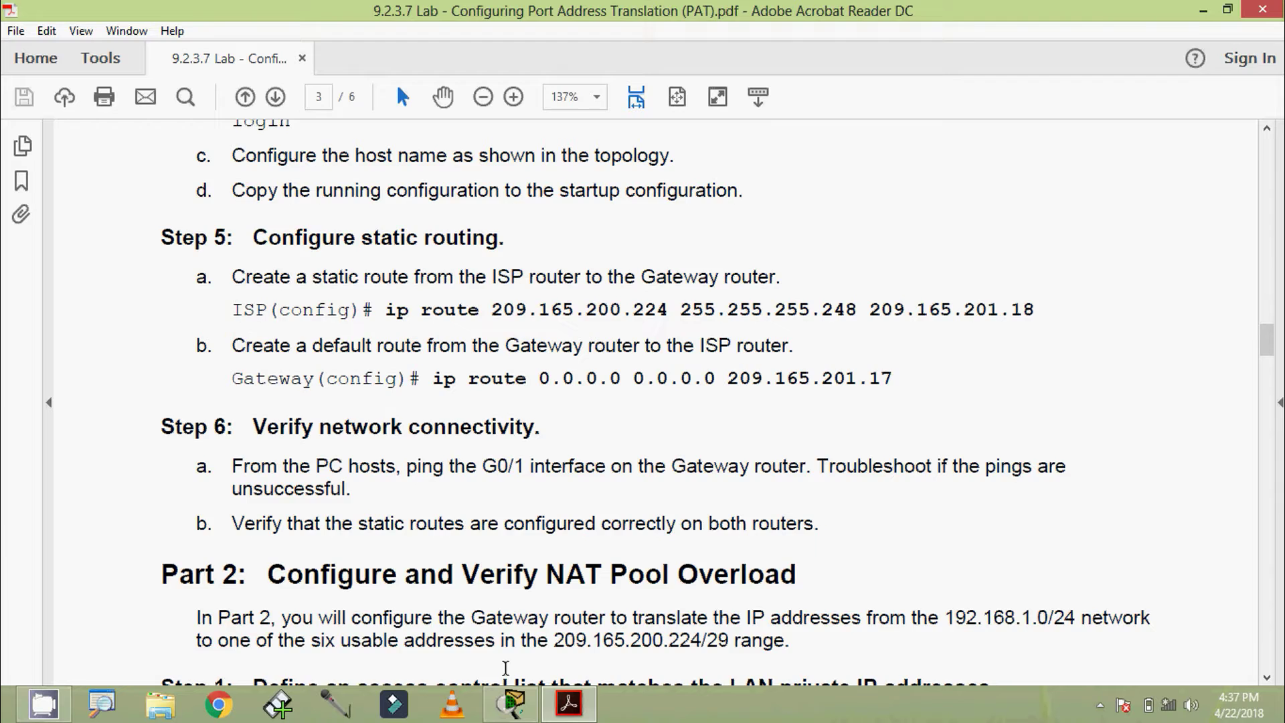
# Leave the lab PDF's static-routing step and return to the Packet Tracer PAT lab topology
pyautogui.click(513, 703)
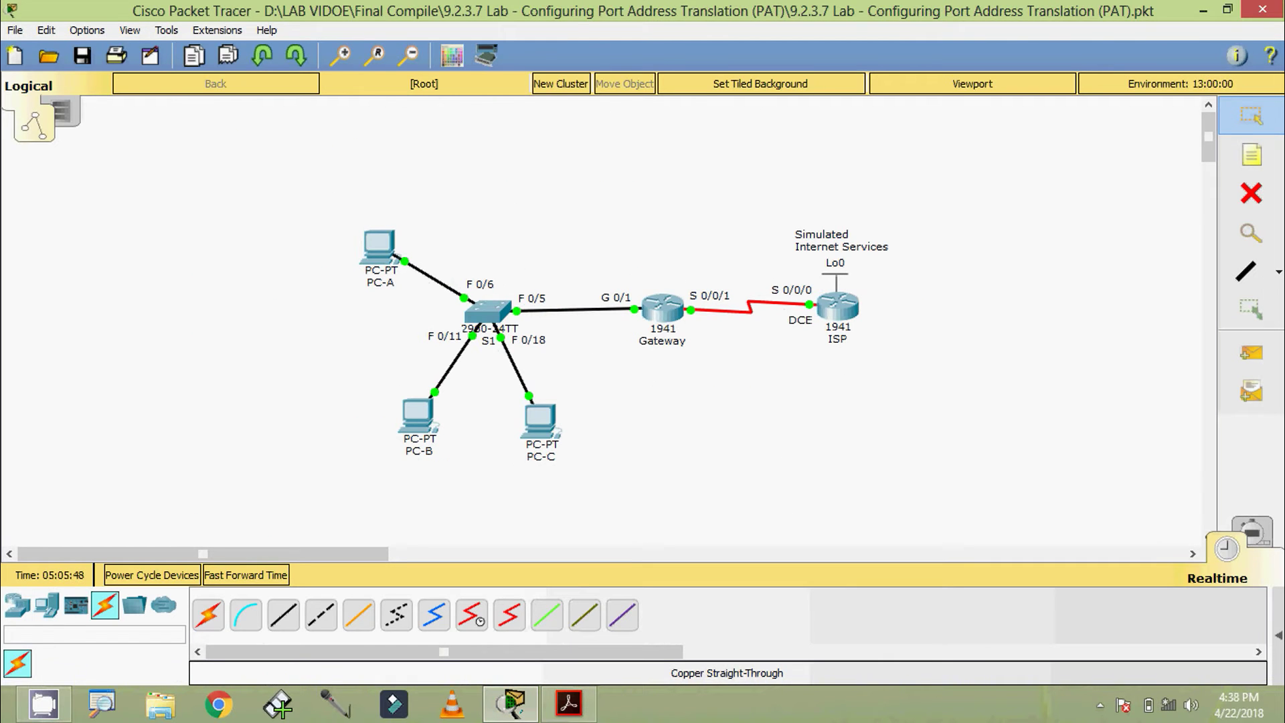
# Log into the ISP router's CLI and enter privileged, then global configuration mode
pyautogui.click(848, 309)
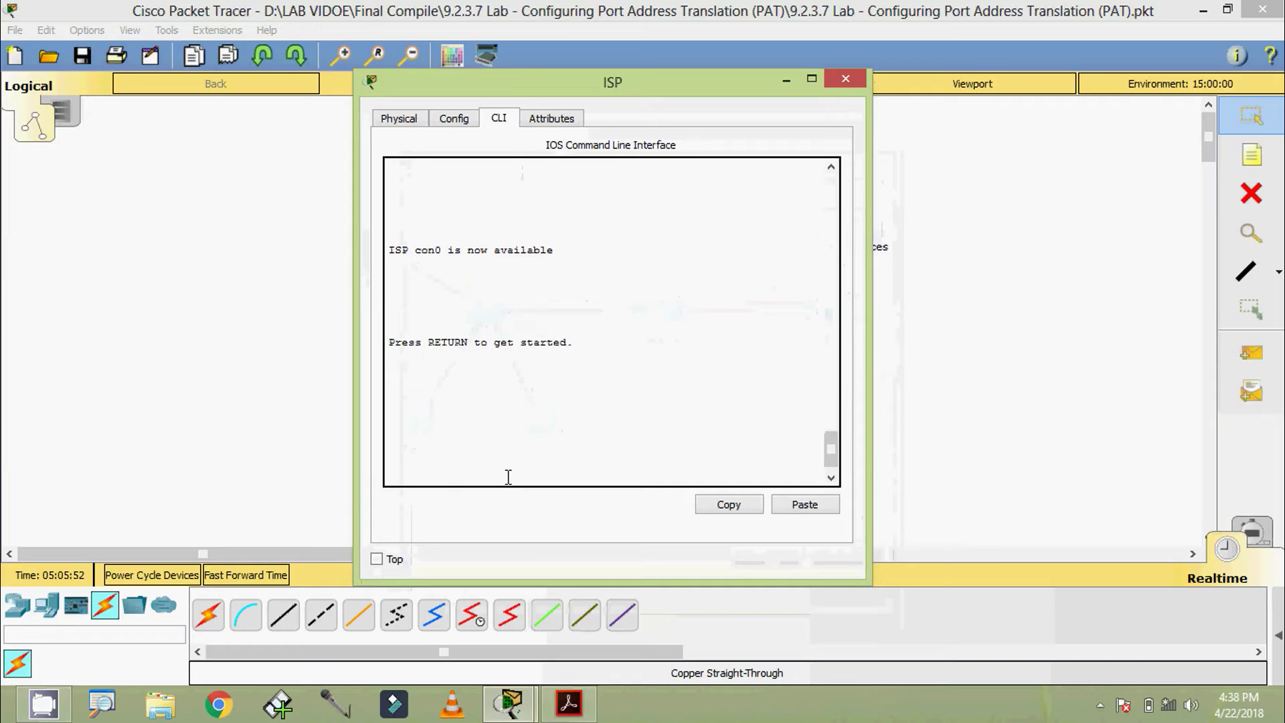
pyautogui.press('Return')
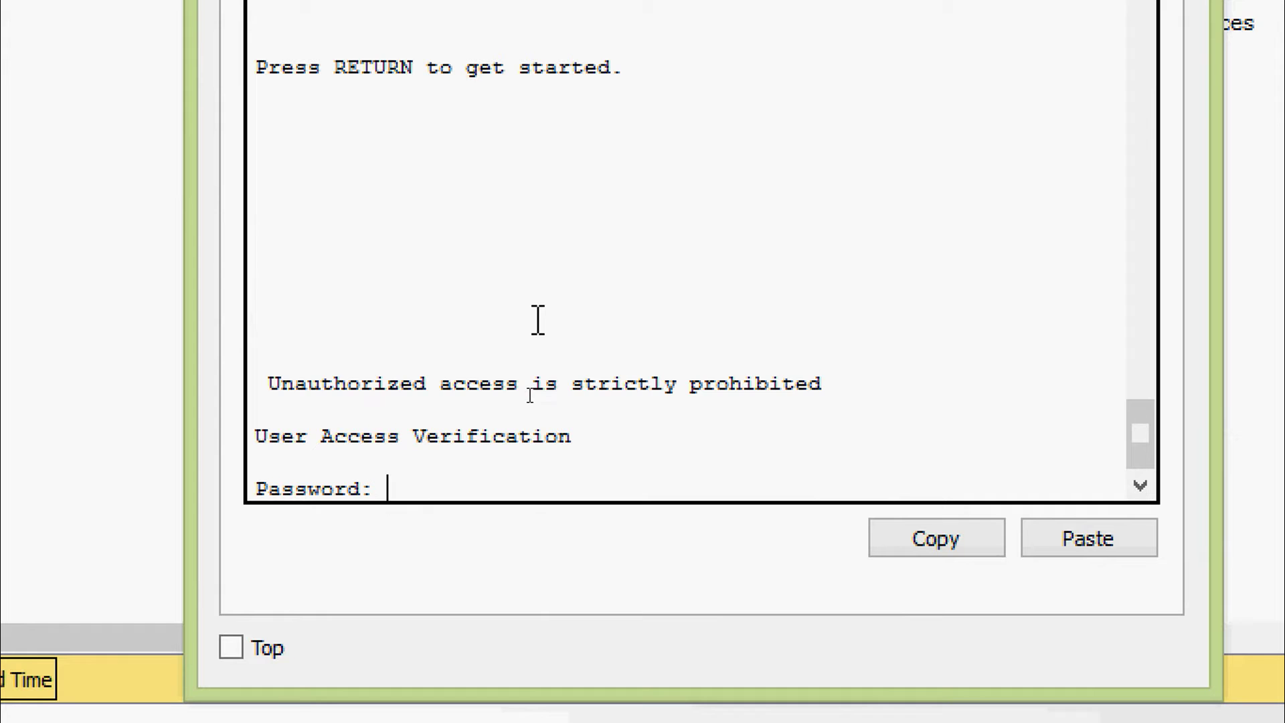
pyautogui.press('Return')
pyautogui.write('ena')
pyautogui.press('Tab')
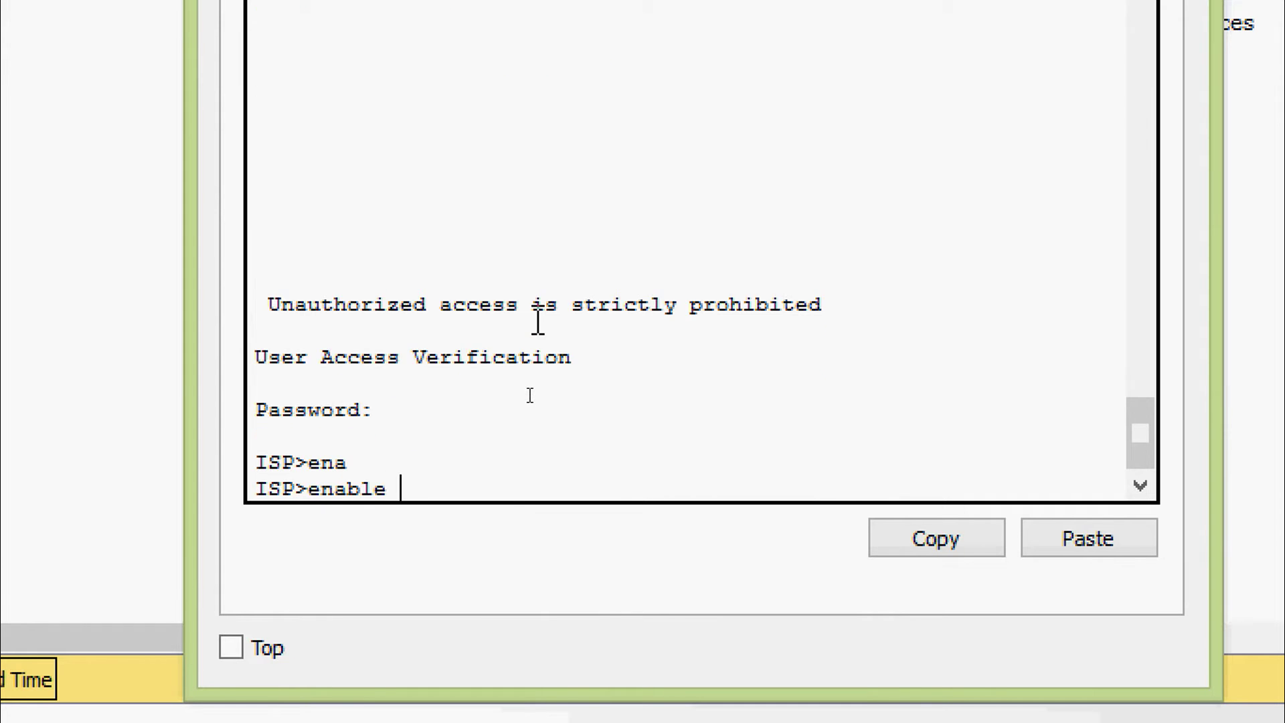
pyautogui.press('Return')
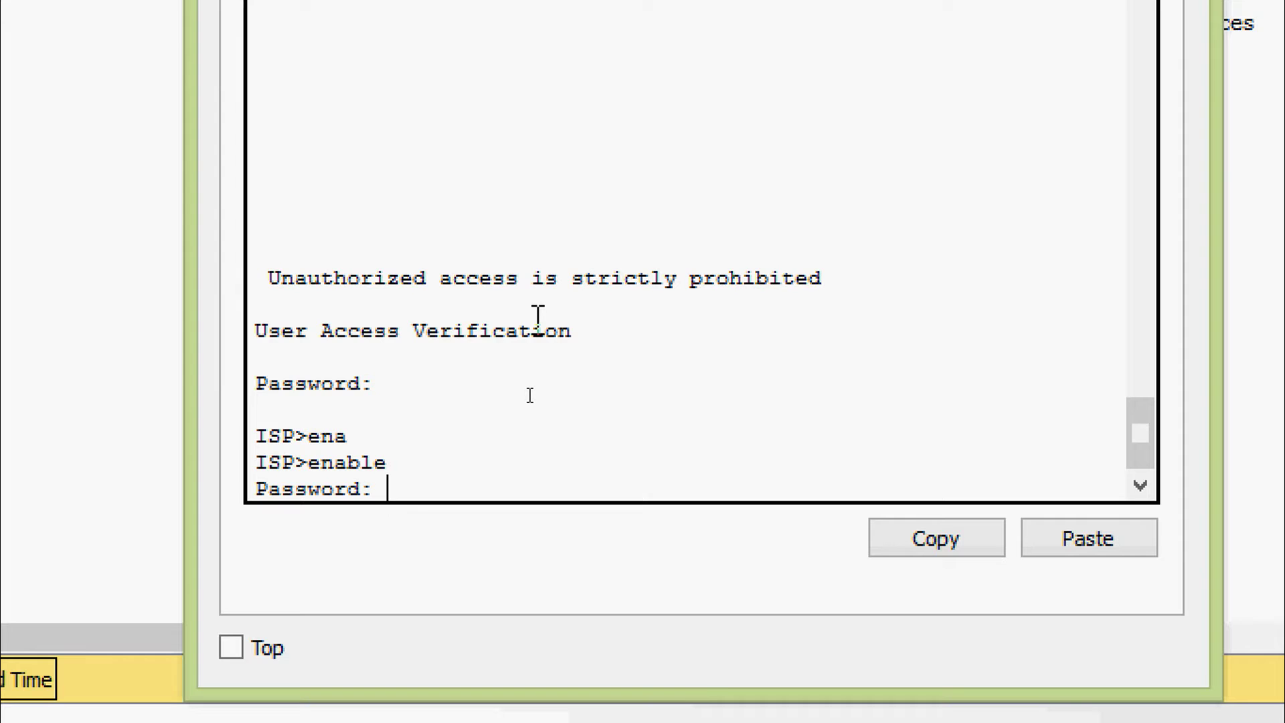
pyautogui.press('Return')
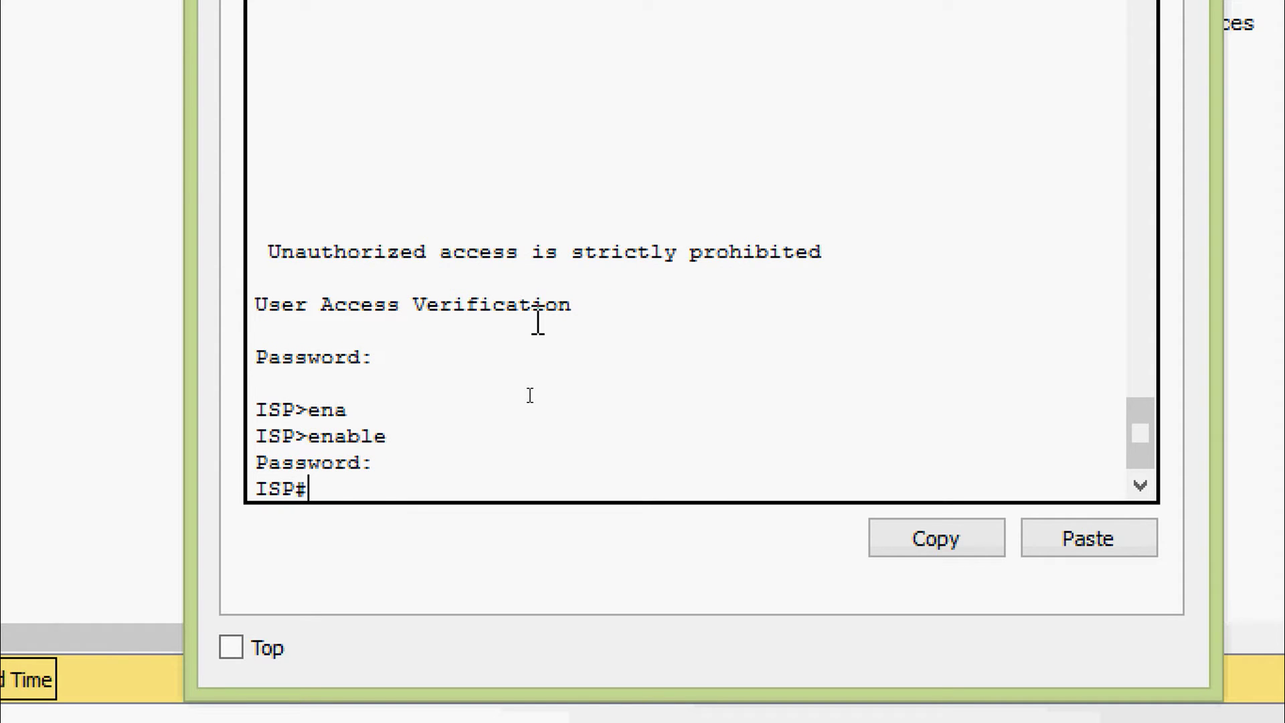
pyautogui.write('conf')
pyautogui.press('Tab')
pyautogui.write('t')
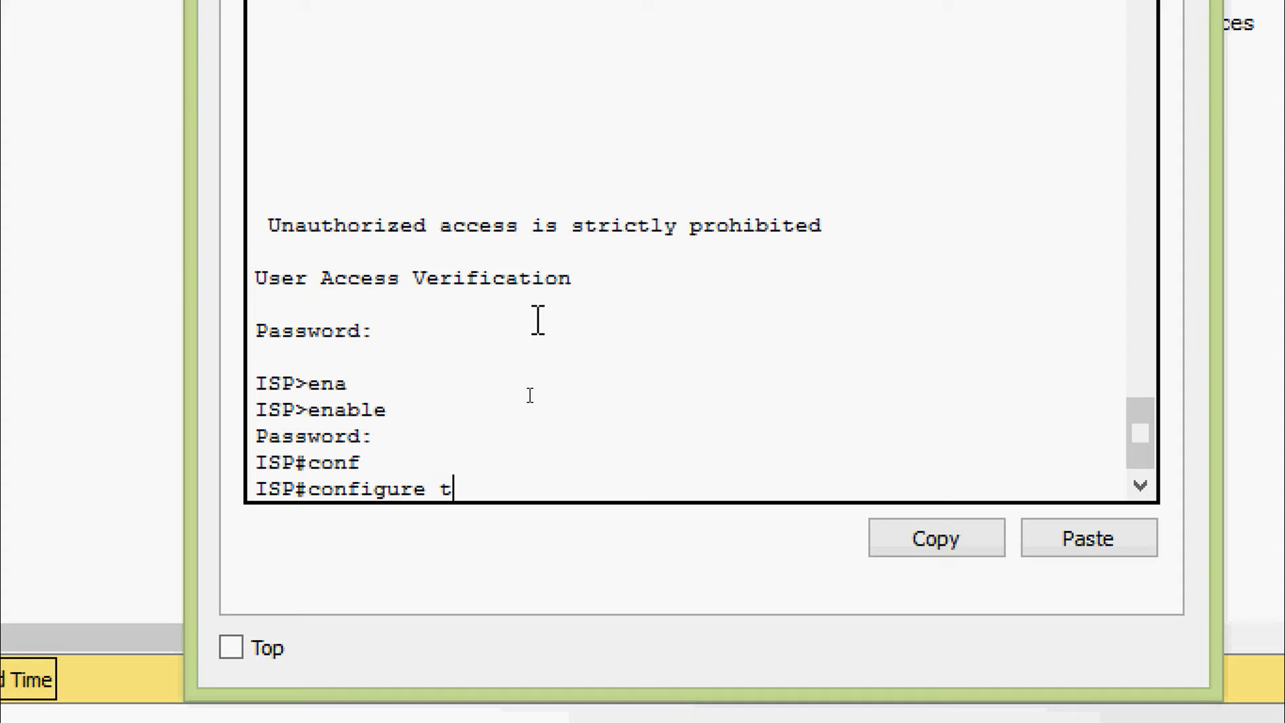
pyautogui.press('Tab')
pyautogui.press('Return')
# Add static route 209.165.200.224 255.255.255.248 via next hop 209.165.201.18 on ISP
pyautogui.write('ip rou')
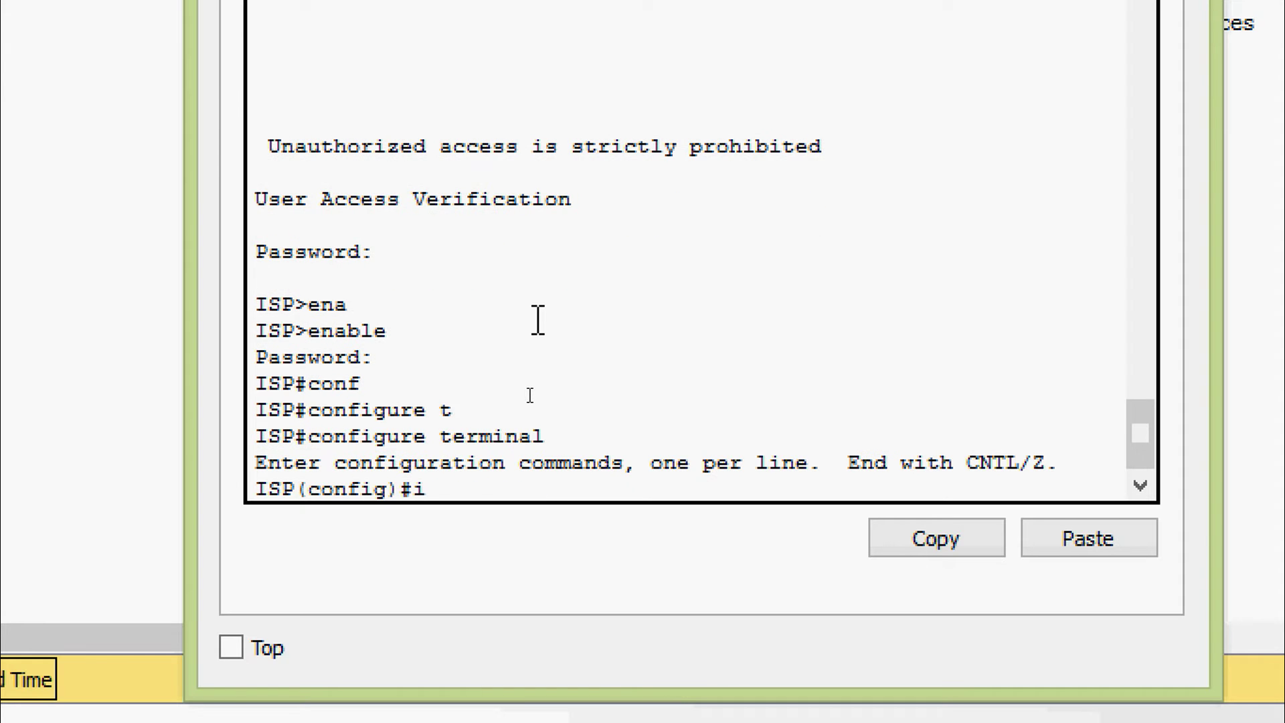
pyautogui.press('Tab')
pyautogui.write('te')
pyautogui.press('Tab')
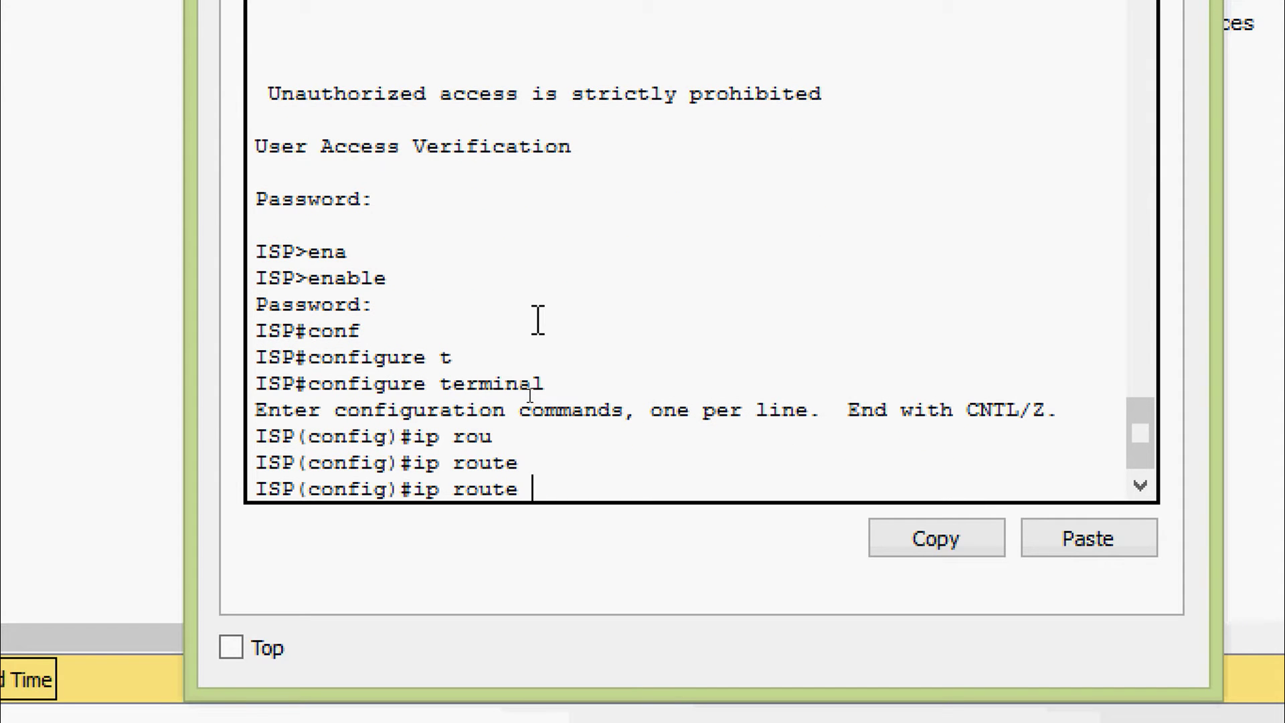
pyautogui.write('209.165.20')
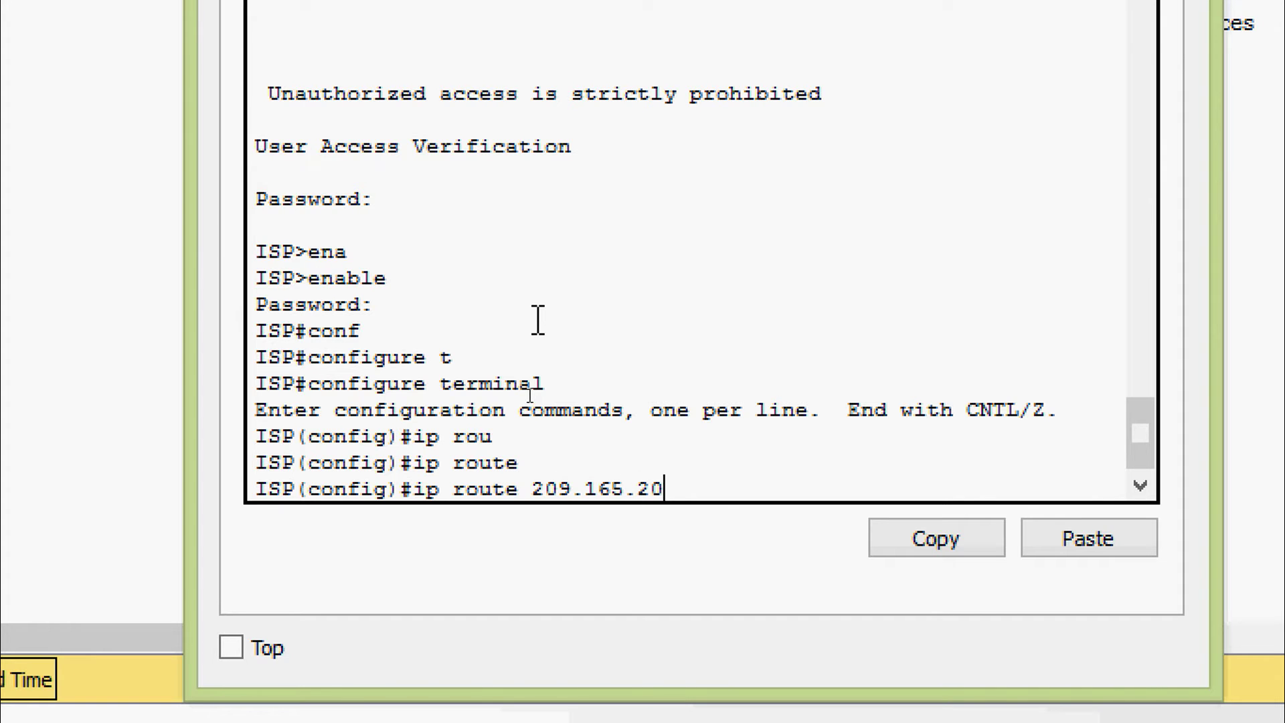
pyautogui.write('00')
pyautogui.press('BackSpace')
pyautogui.write('.224 ?')
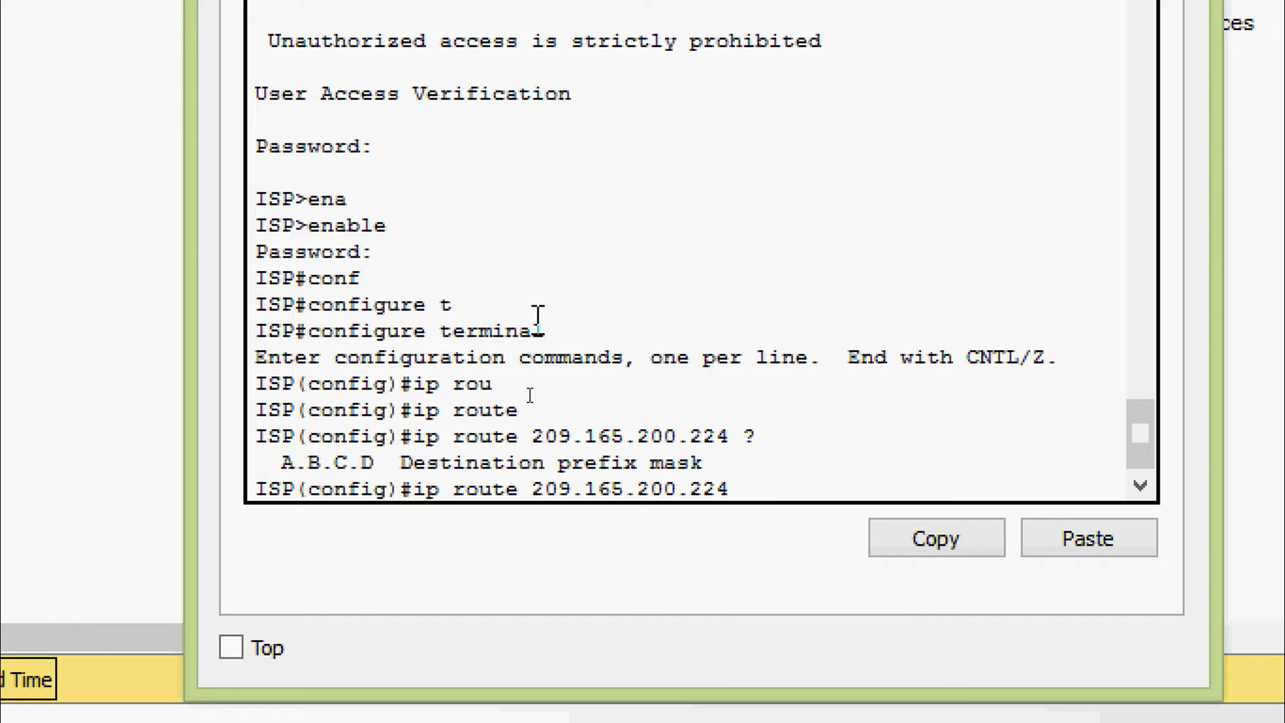
pyautogui.write('255.255.255.')
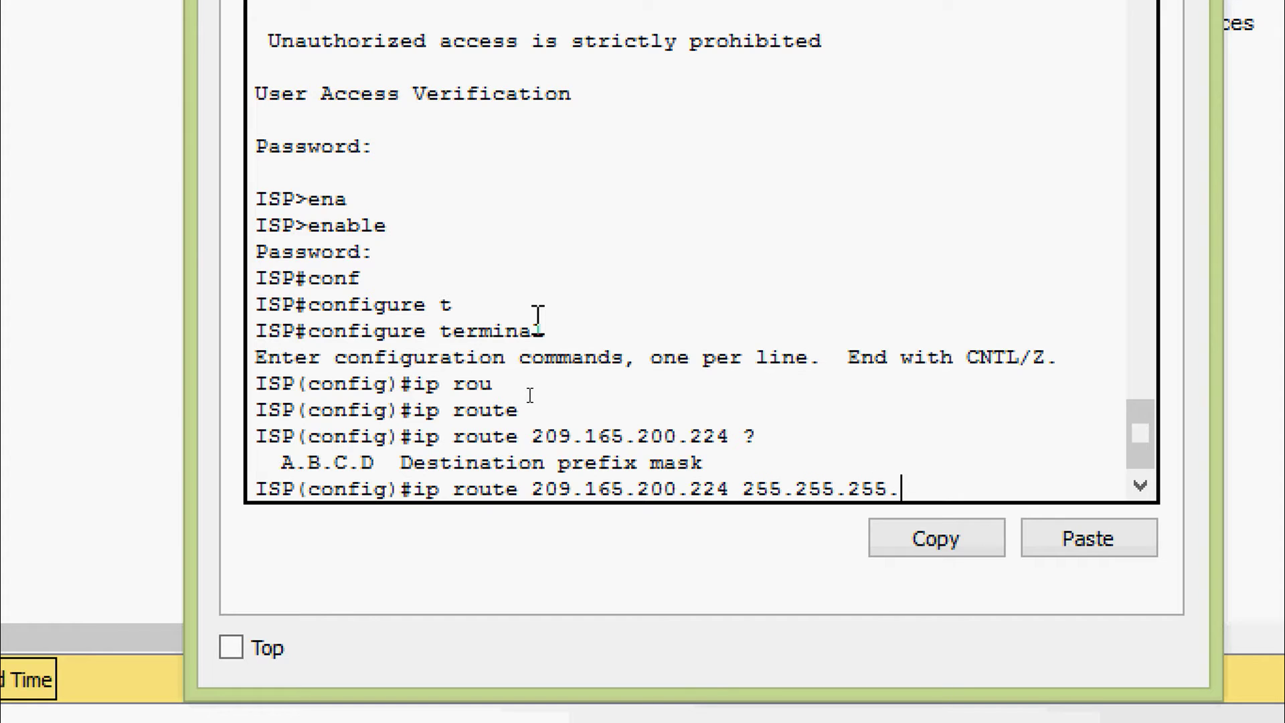
pyautogui.write('248 ?')
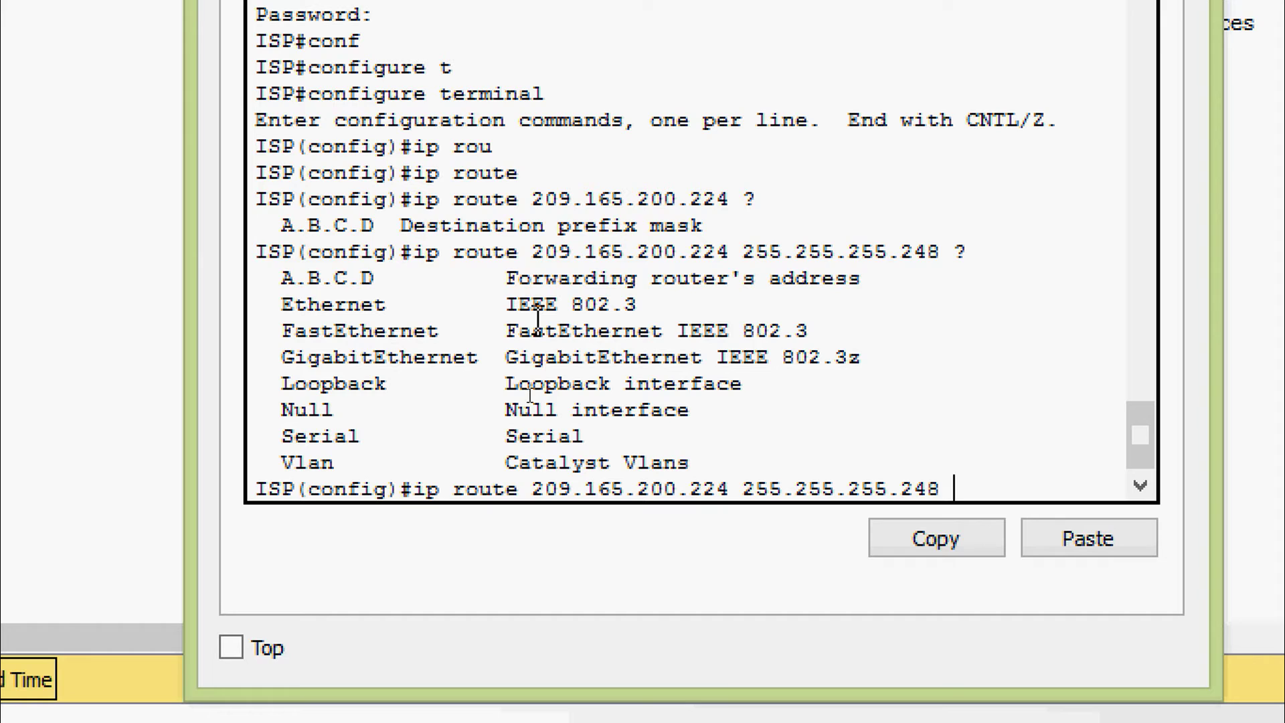
pyautogui.write('209.165.201.')
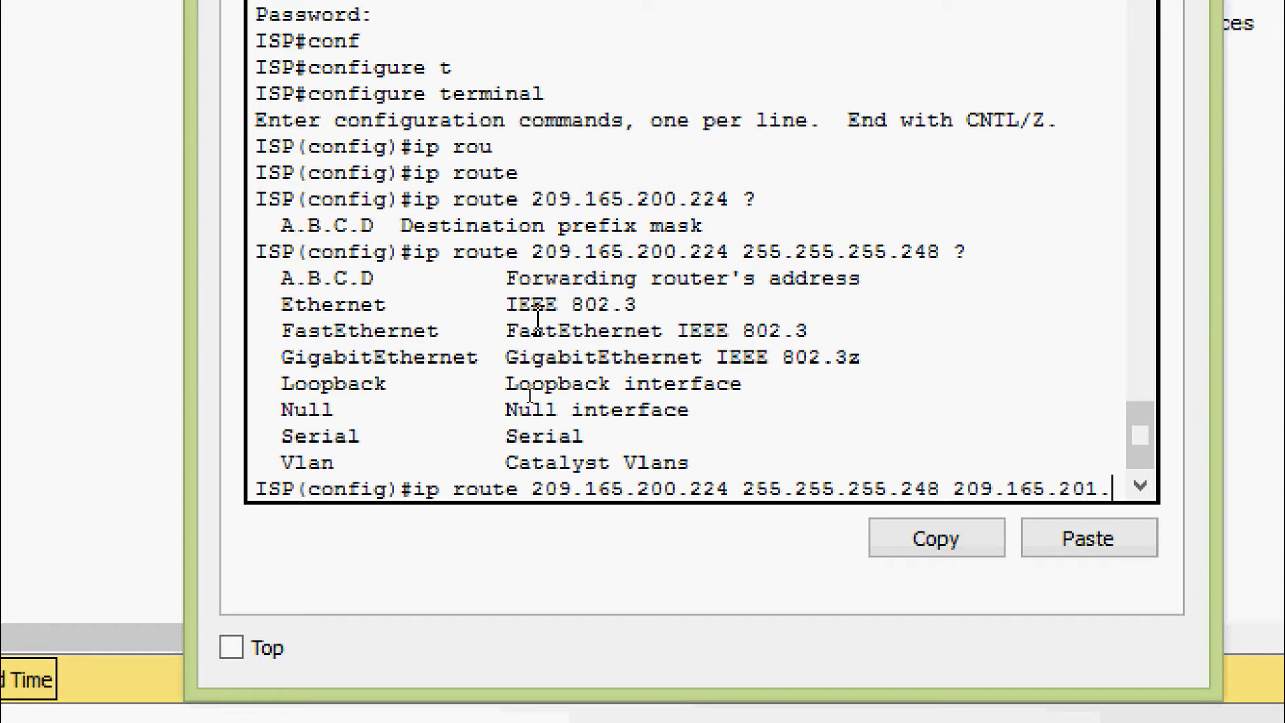
pyautogui.write('18')
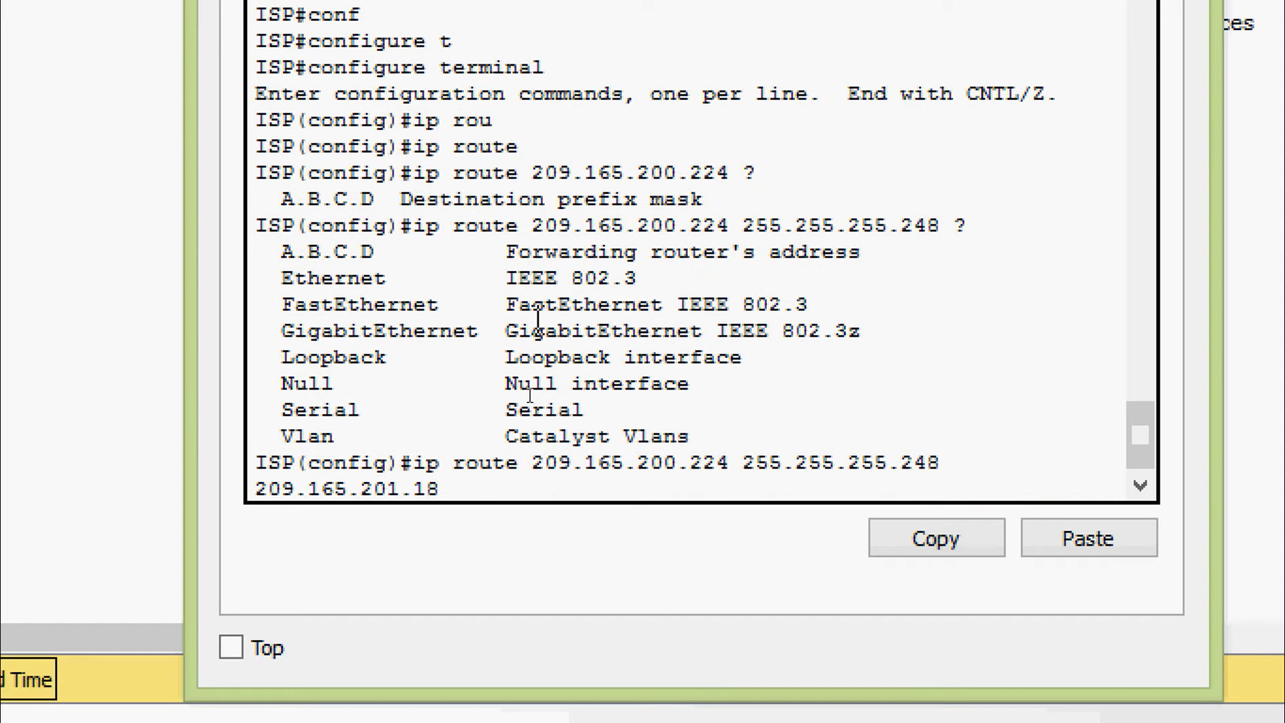
pyautogui.press('Return')
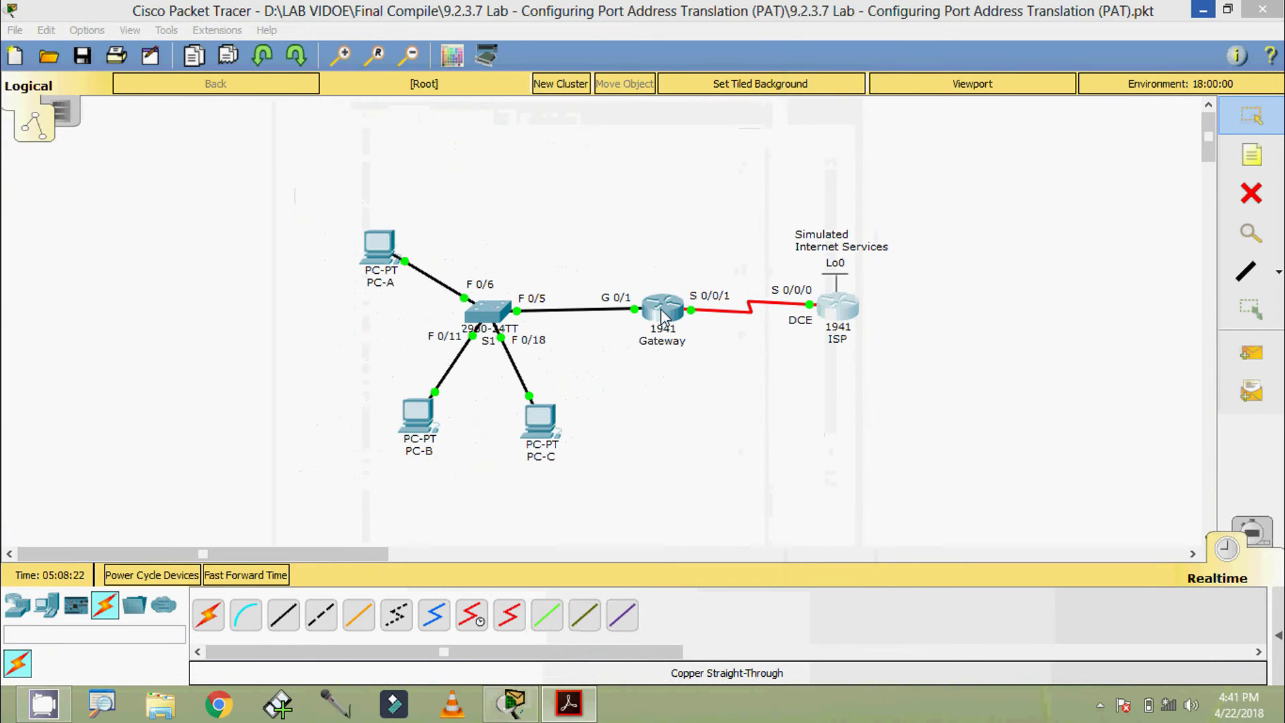
# Log into the Gateway router's CLI and enter privileged, then global configuration mode
pyautogui.click(662, 312)
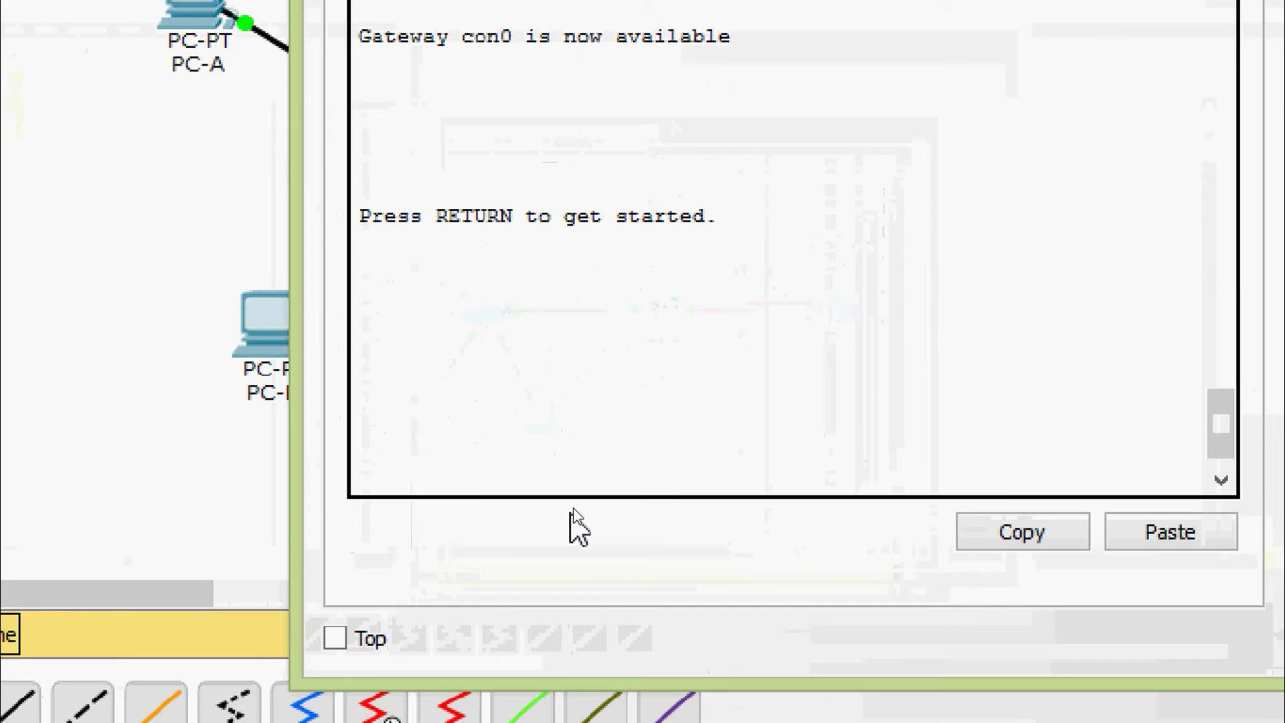
pyautogui.press('Return')
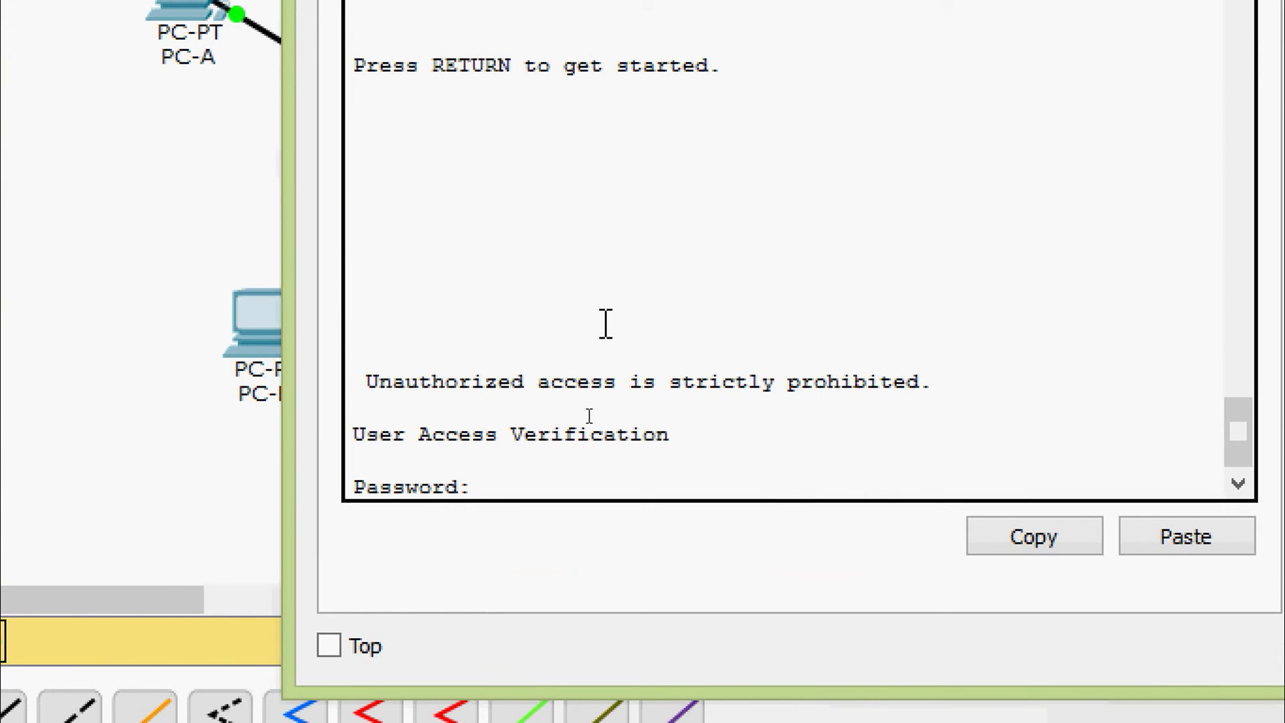
pyautogui.press('Return')
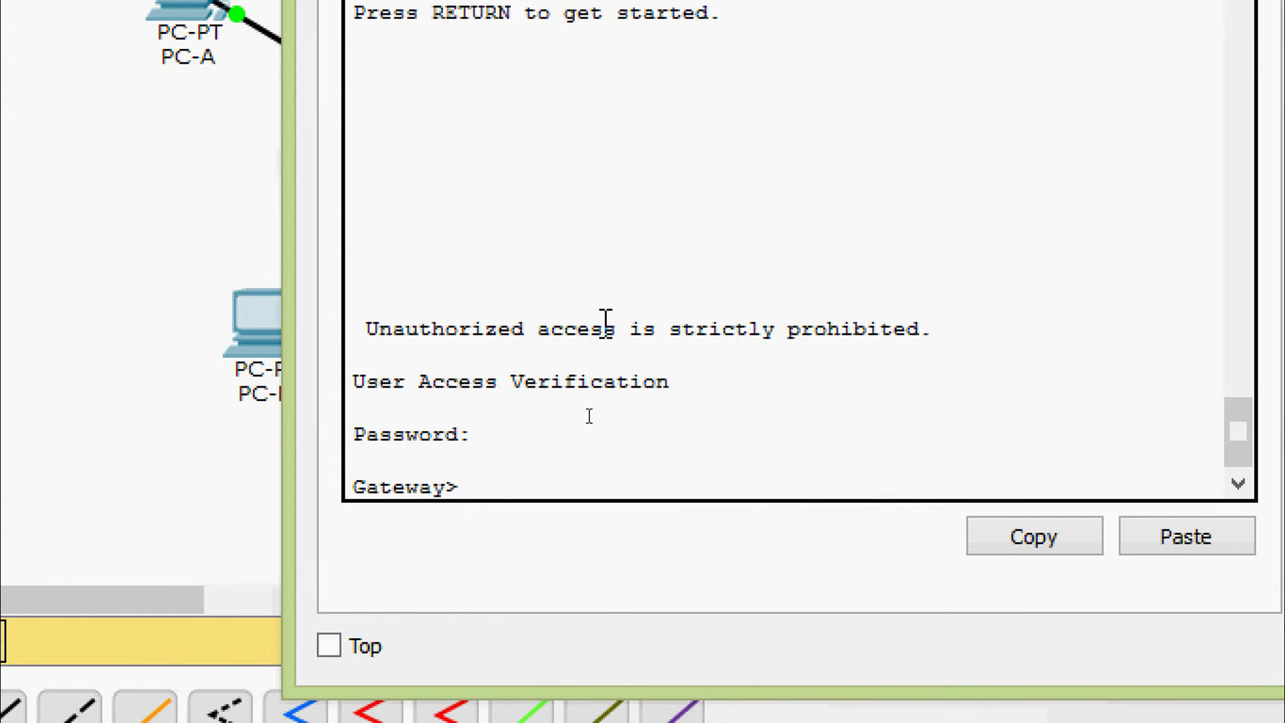
pyautogui.write('ena')
pyautogui.press('Tab')
pyautogui.press('Return')
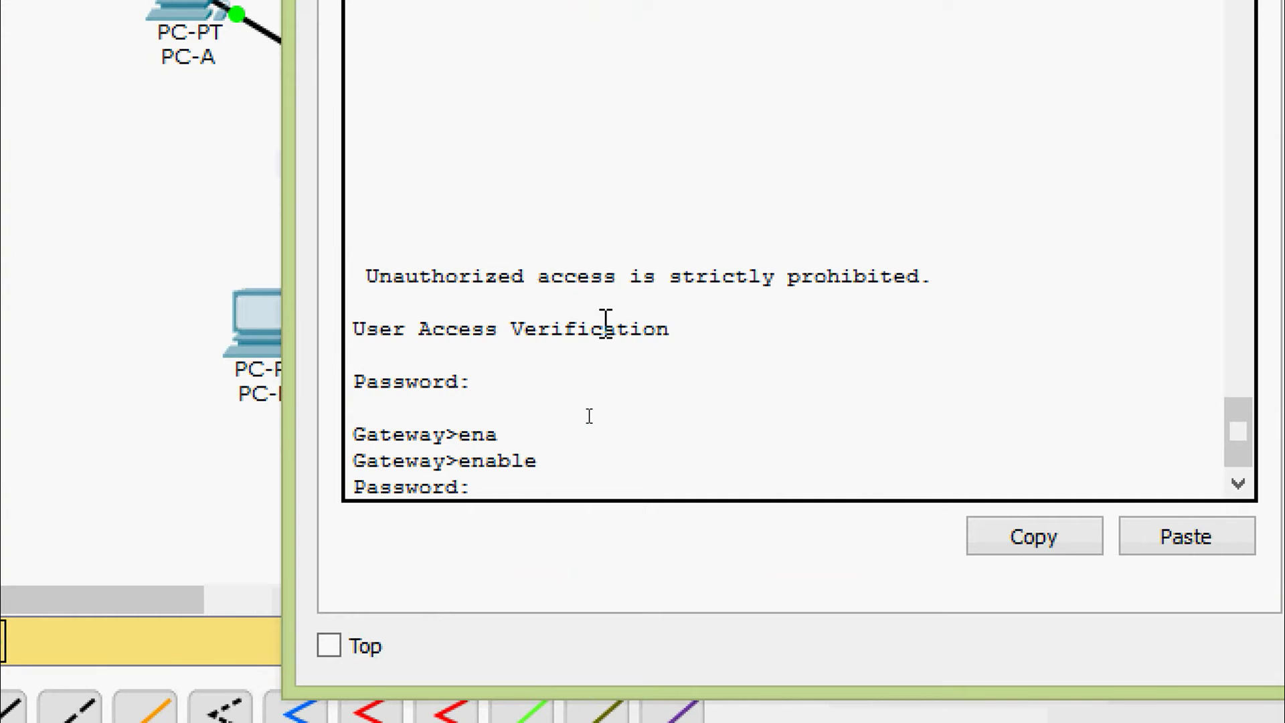
pyautogui.press('Return')
pyautogui.write('conf')
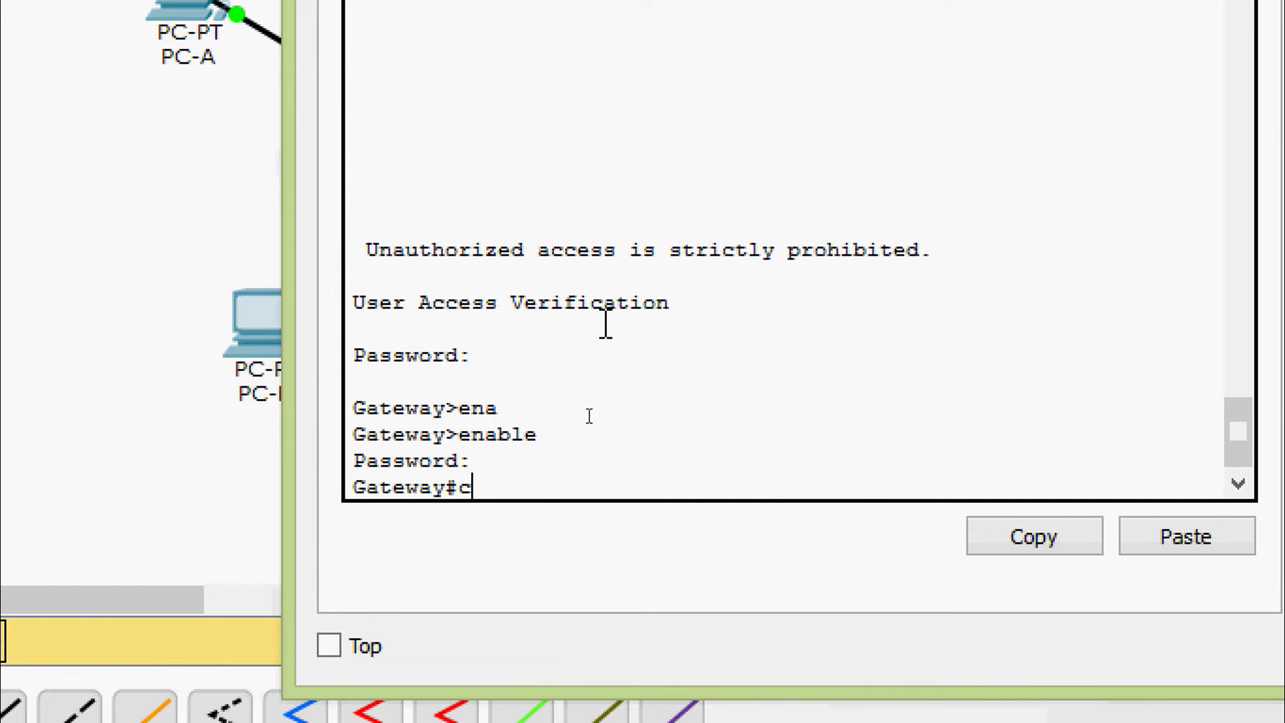
pyautogui.press('Tab')
pyautogui.write('t')
pyautogui.press('Tab')
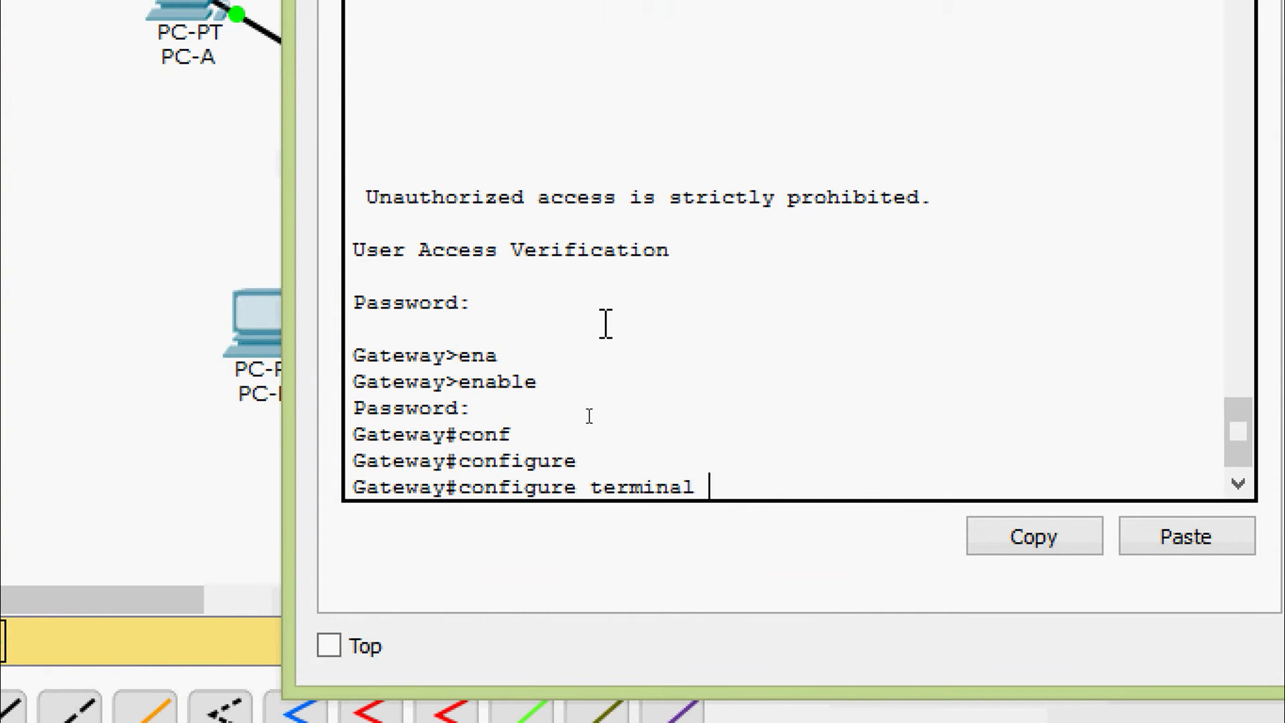
pyautogui.press('Return')
pyautogui.press('Return')
# Add default route 0.0.0.0 0.0.0.0 via 209.165.201.17, then check the lab PDF and minimize it
pyautogui.write('ip route')
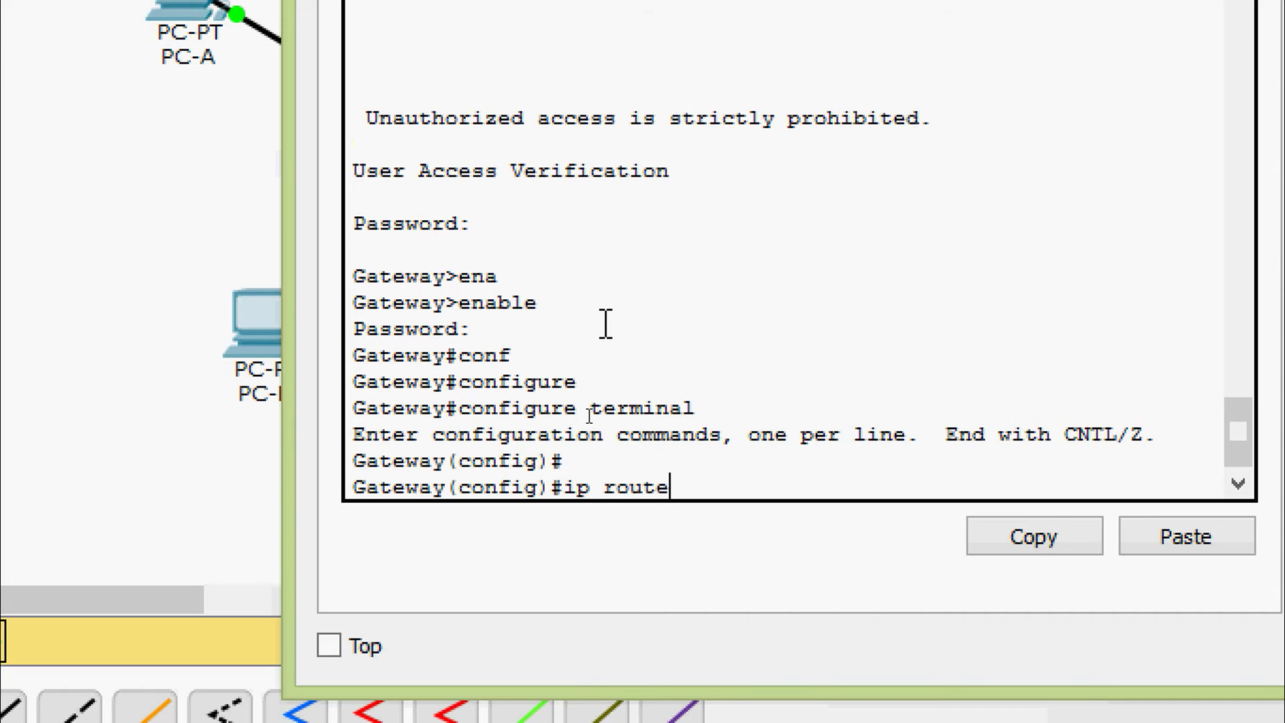
pyautogui.press('Tab')
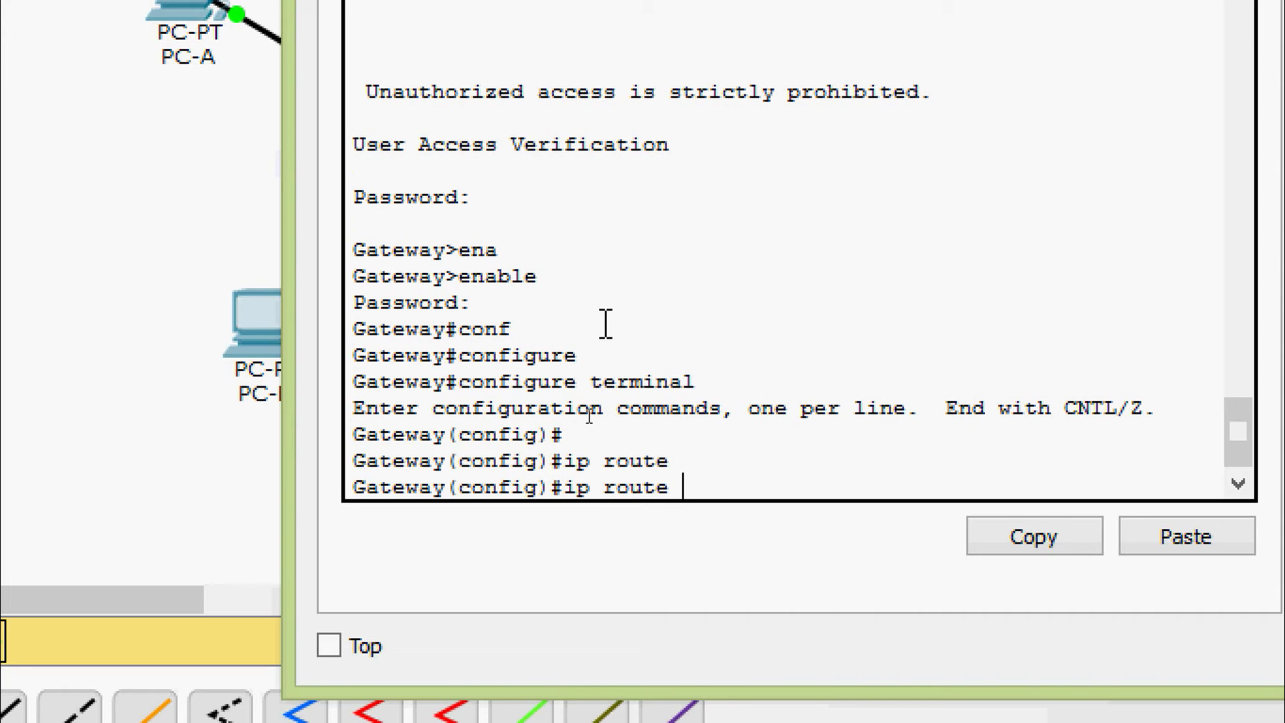
pyautogui.write('0.0.0.0 0.0.0.0')
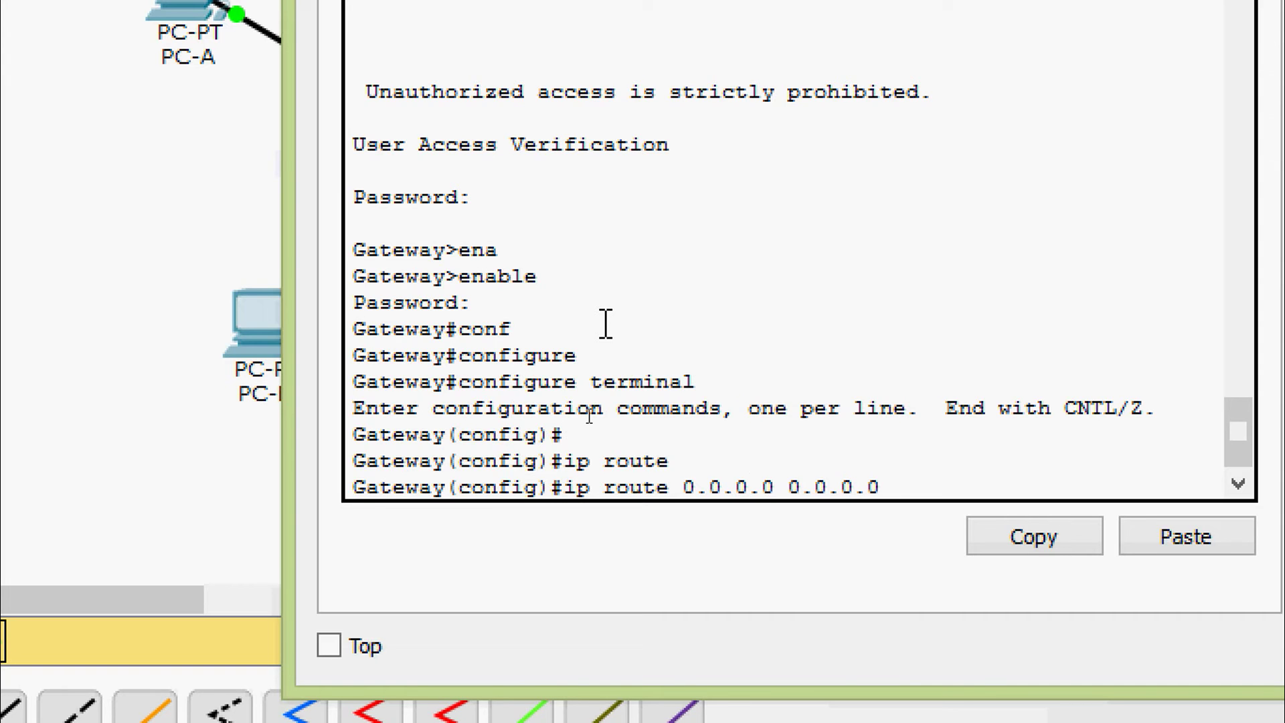
pyautogui.write(' 209.165.20')
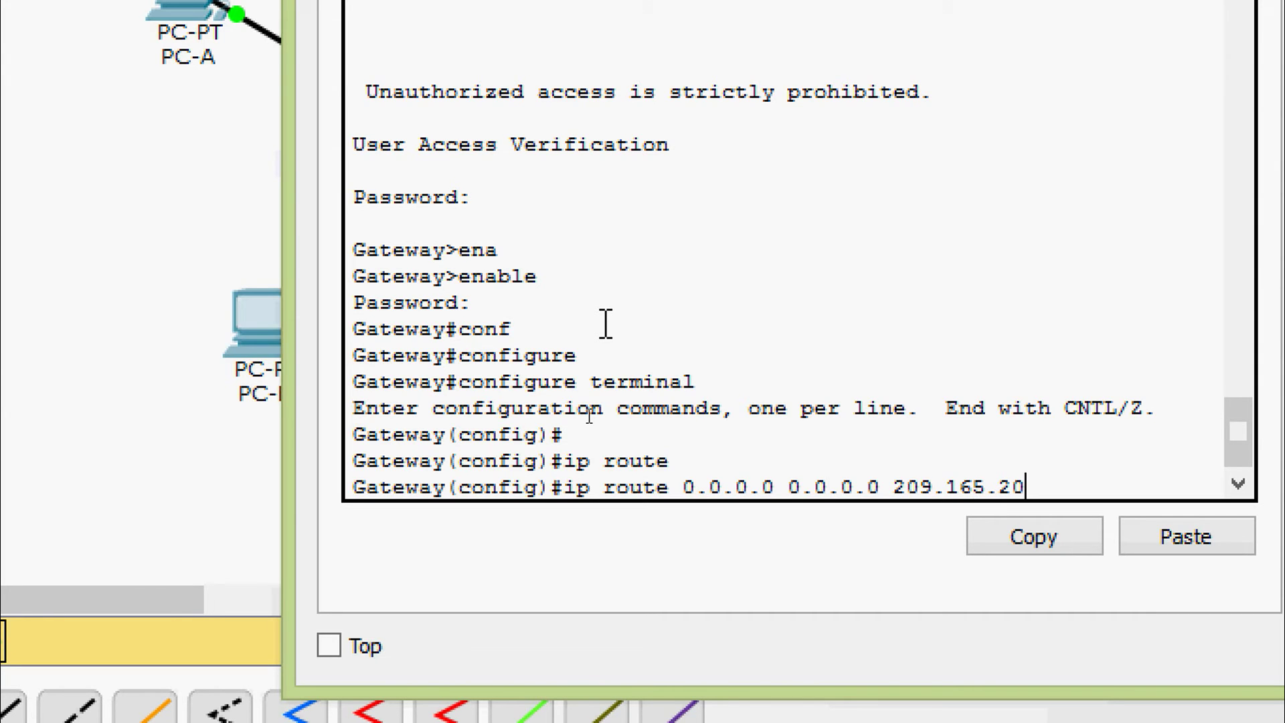
pyautogui.write('1.17')
pyautogui.press('Return')
pyautogui.hotkey('alt', 'Tab')
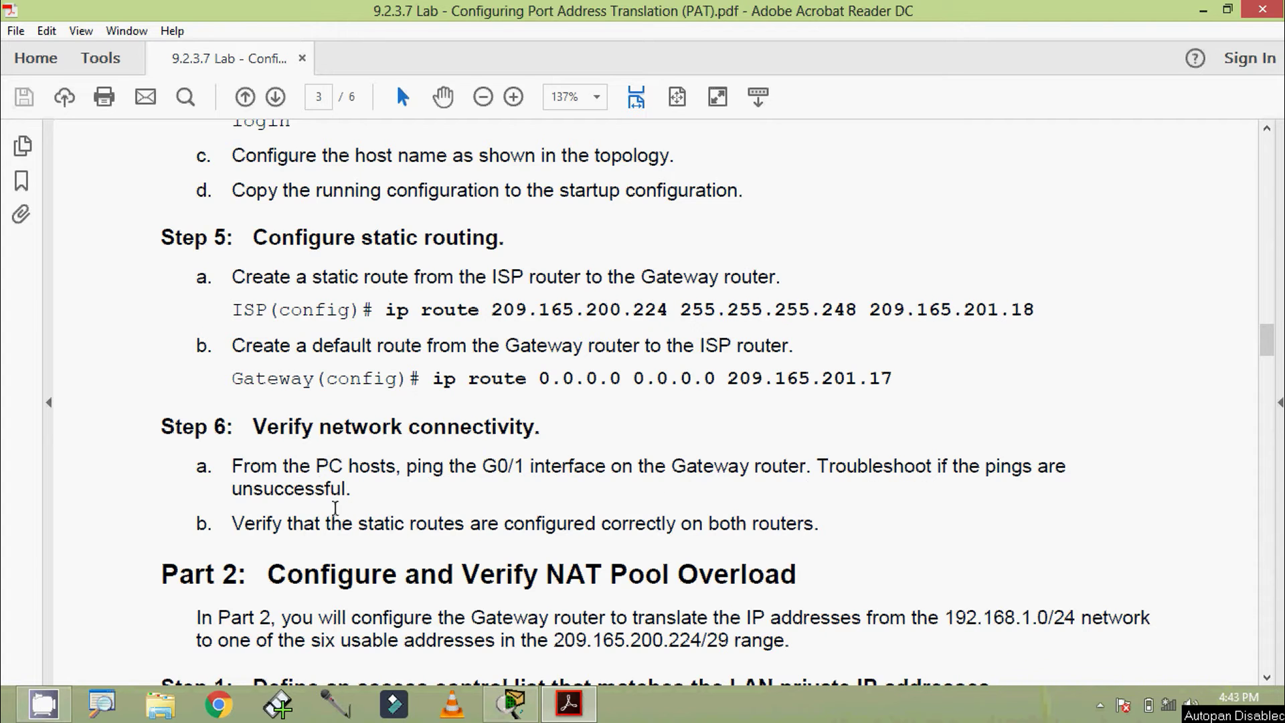
pyautogui.click(1204, 11)
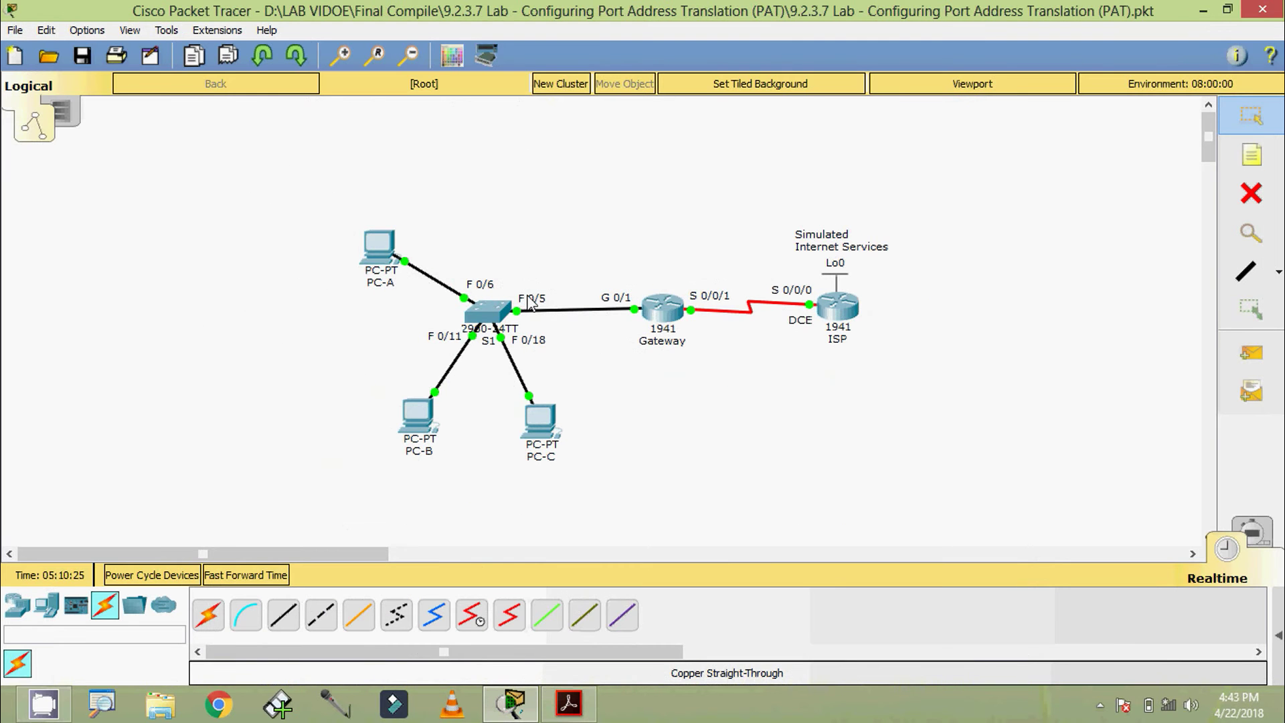
# Ping 192.168.1.1 from PC-A's command prompt, getting 4/4 replies, then close PC-A
pyautogui.click(390, 254)
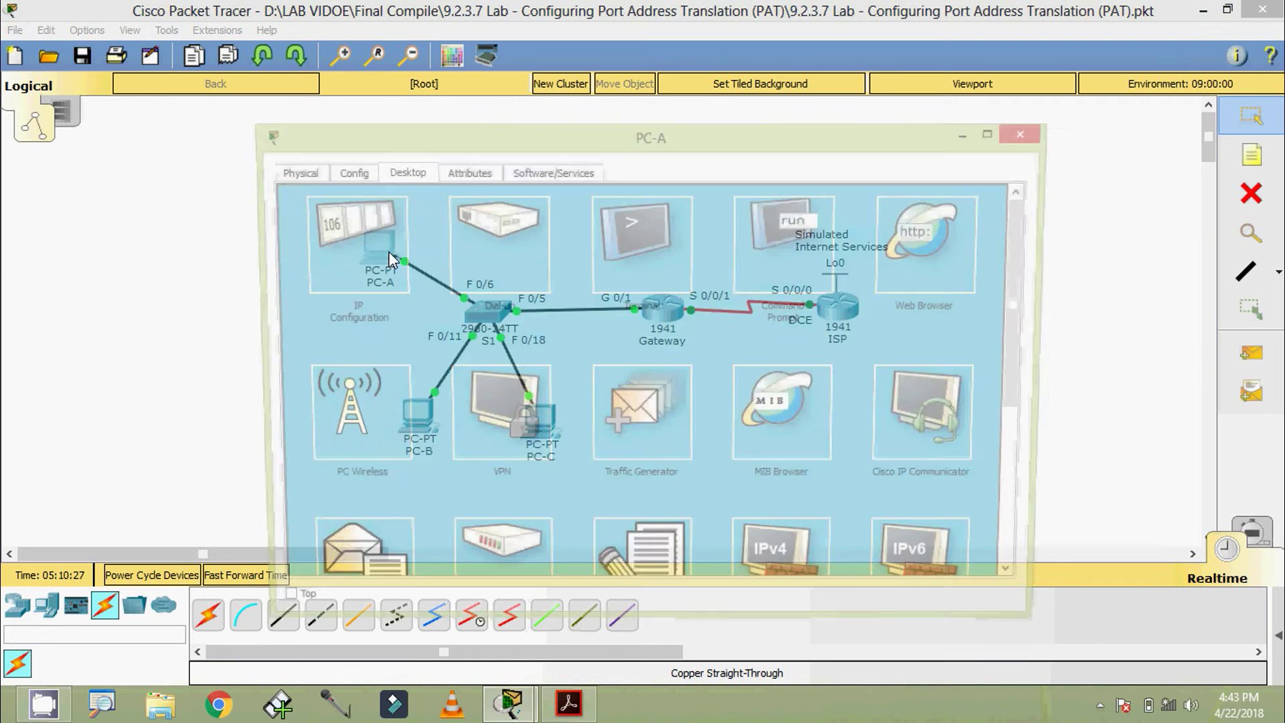
pyautogui.click(786, 290)
pyautogui.moveTo(738, 133); pyautogui.dragTo(779, 112)
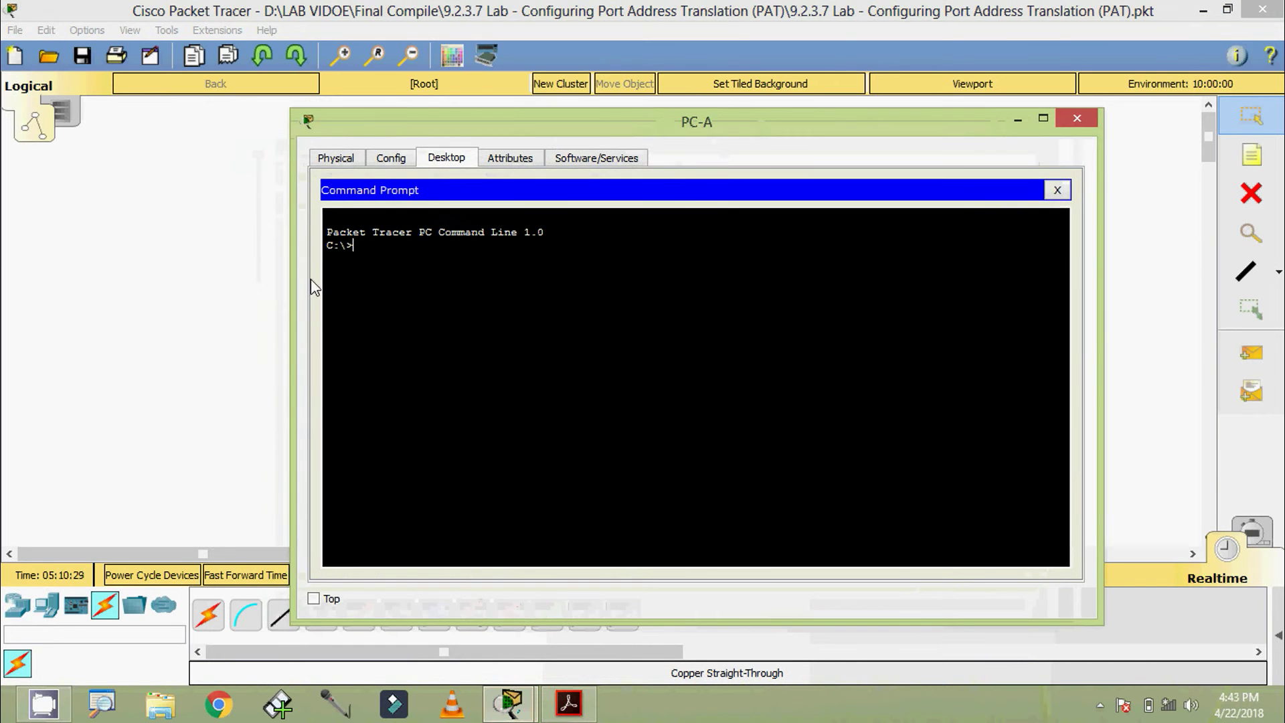
pyautogui.write('p')
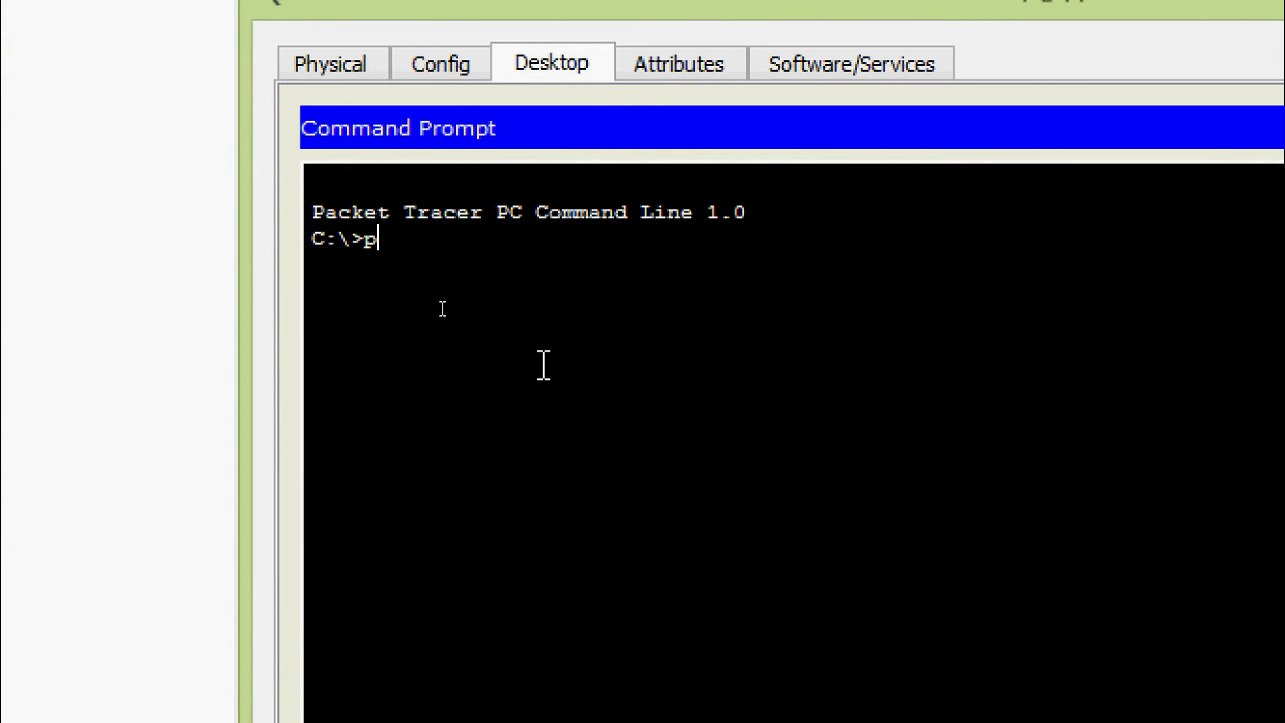
pyautogui.write('ing 192.168')
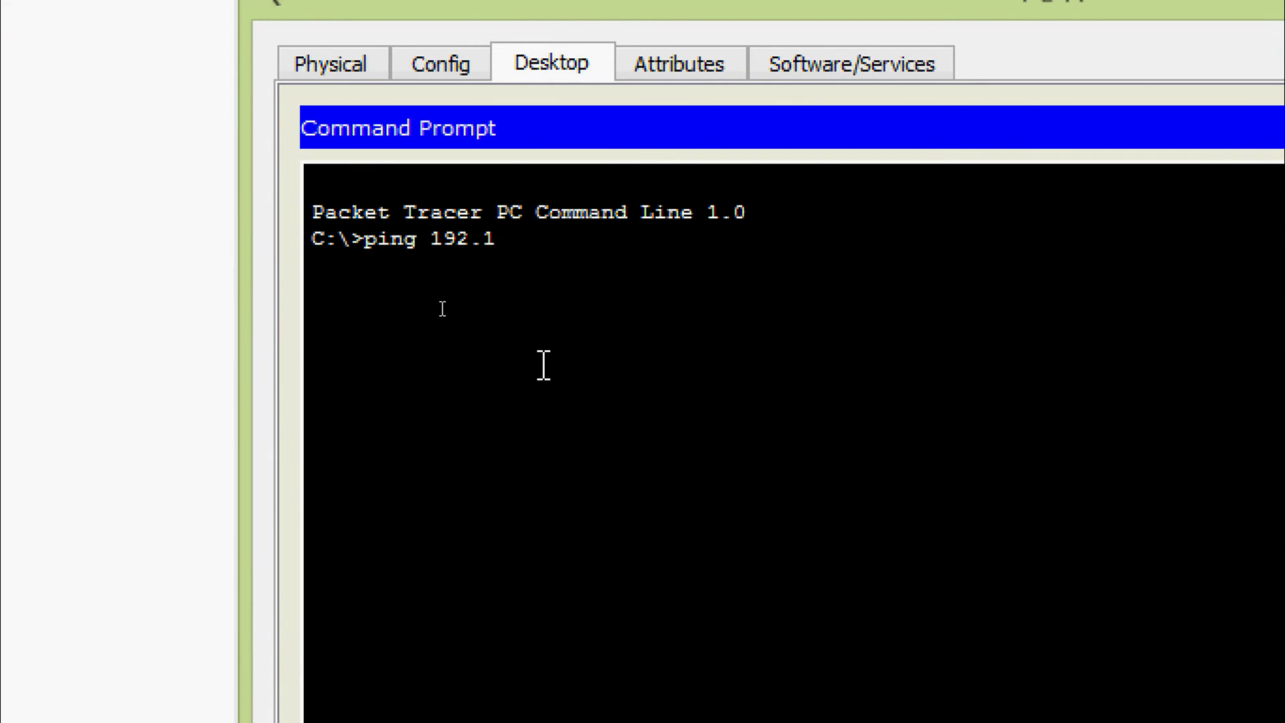
pyautogui.write('.1.1')
pyautogui.press('Return')
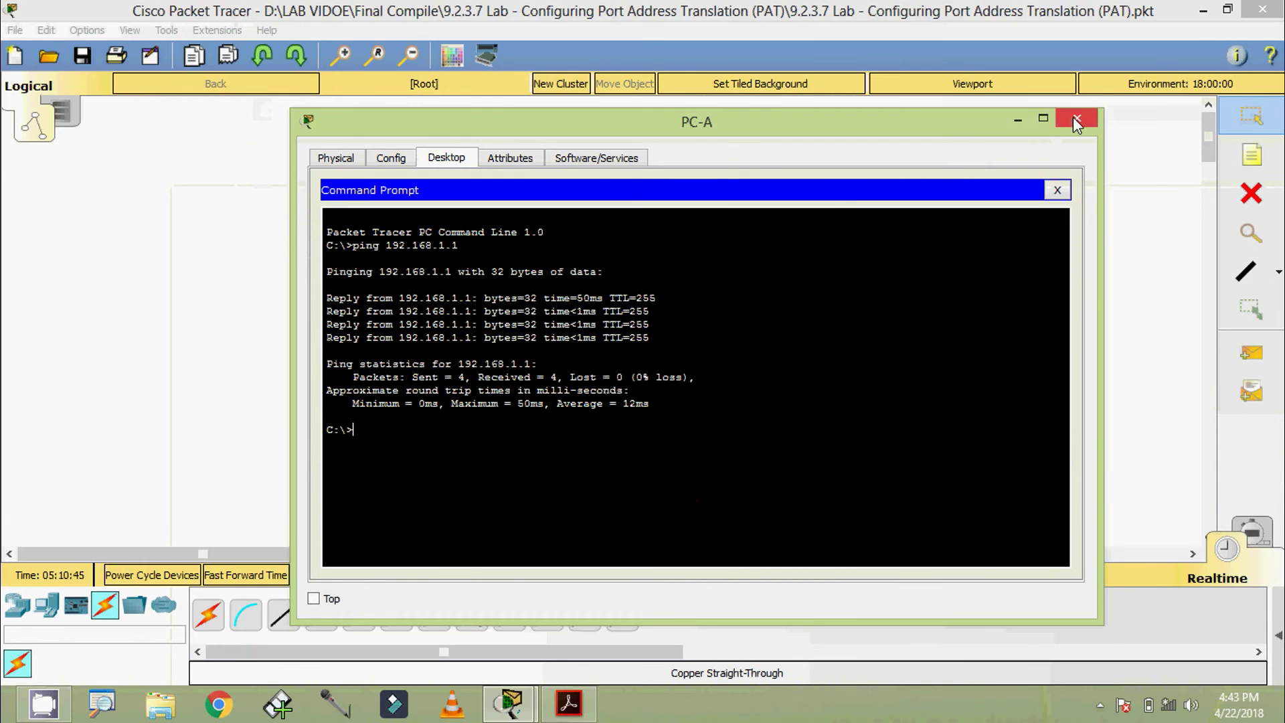
pyautogui.click(1076, 121)
# Ping 192.168.1.1 from PC-B's command prompt, receiving 4/4 replies with 0% loss
pyautogui.click(420, 417)
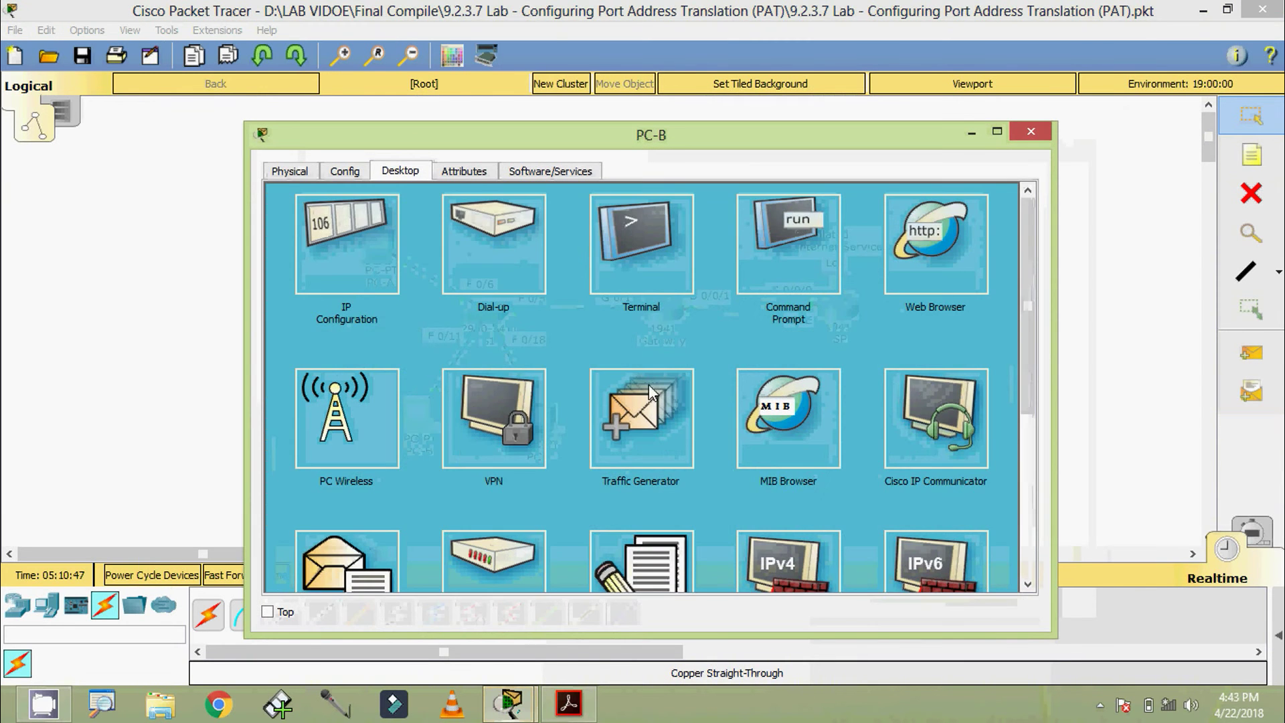
pyautogui.click(789, 244)
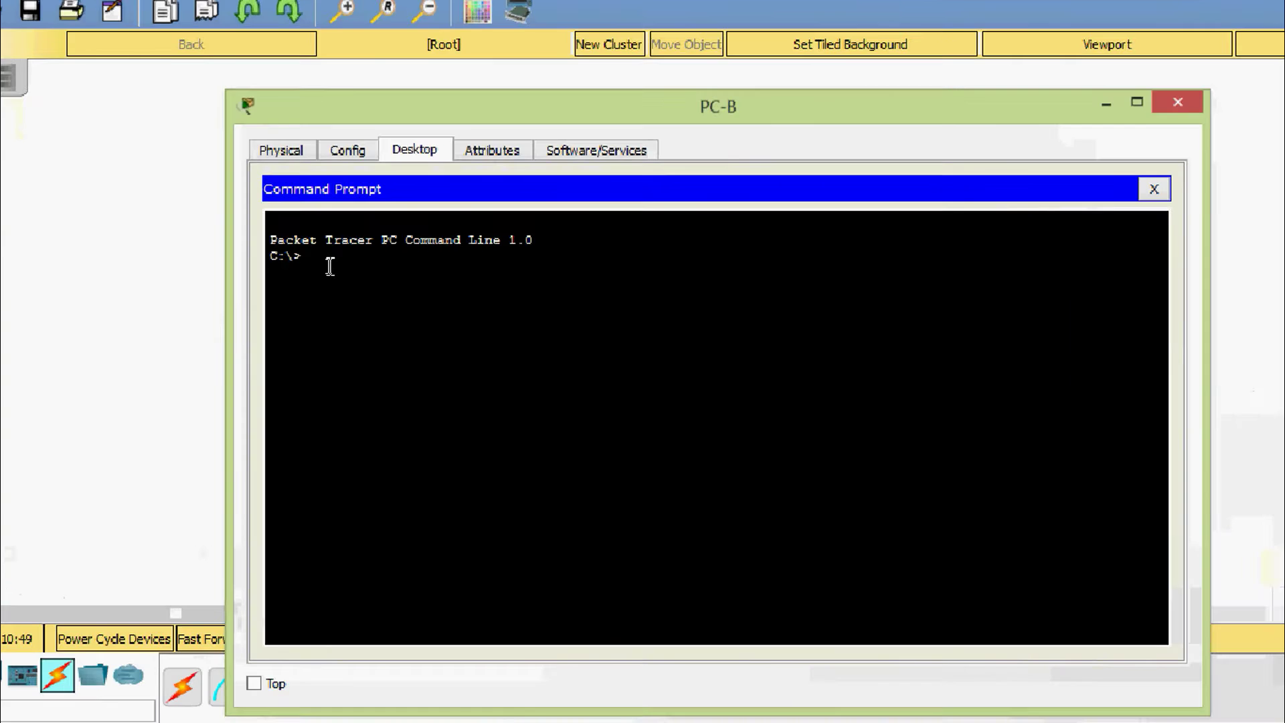
pyautogui.write('ping ')
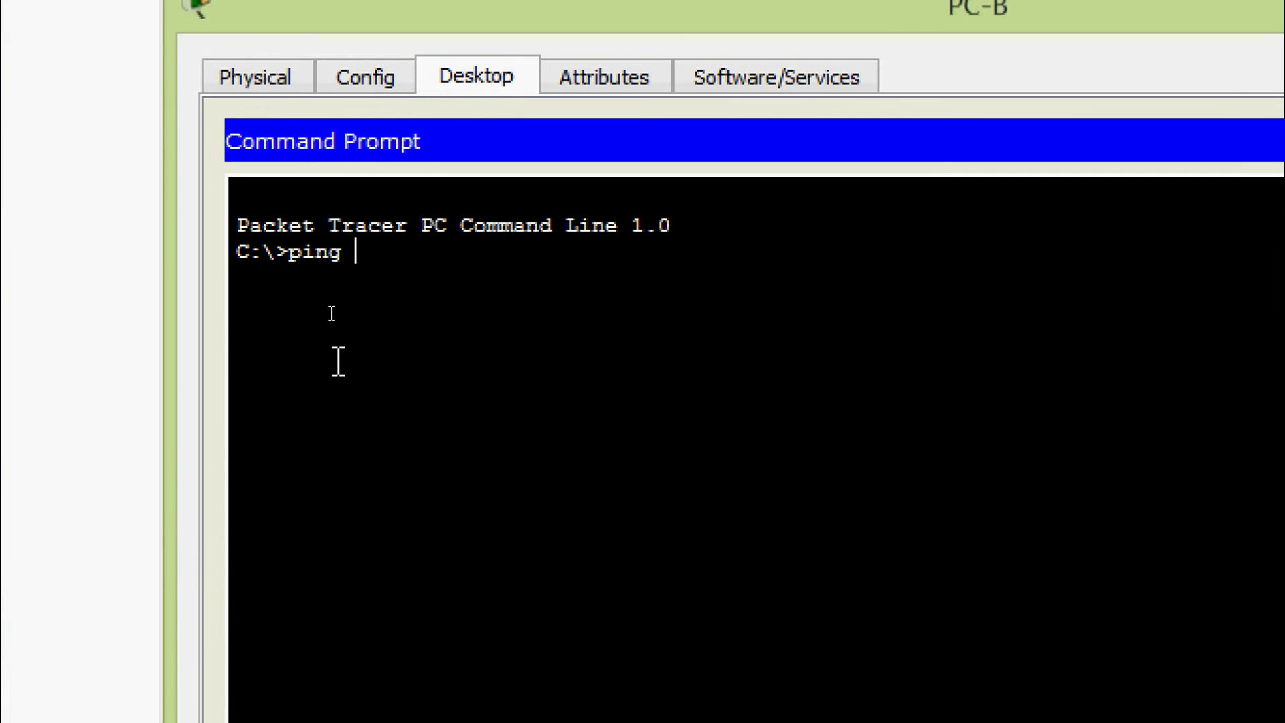
pyautogui.write('192.168.1.1')
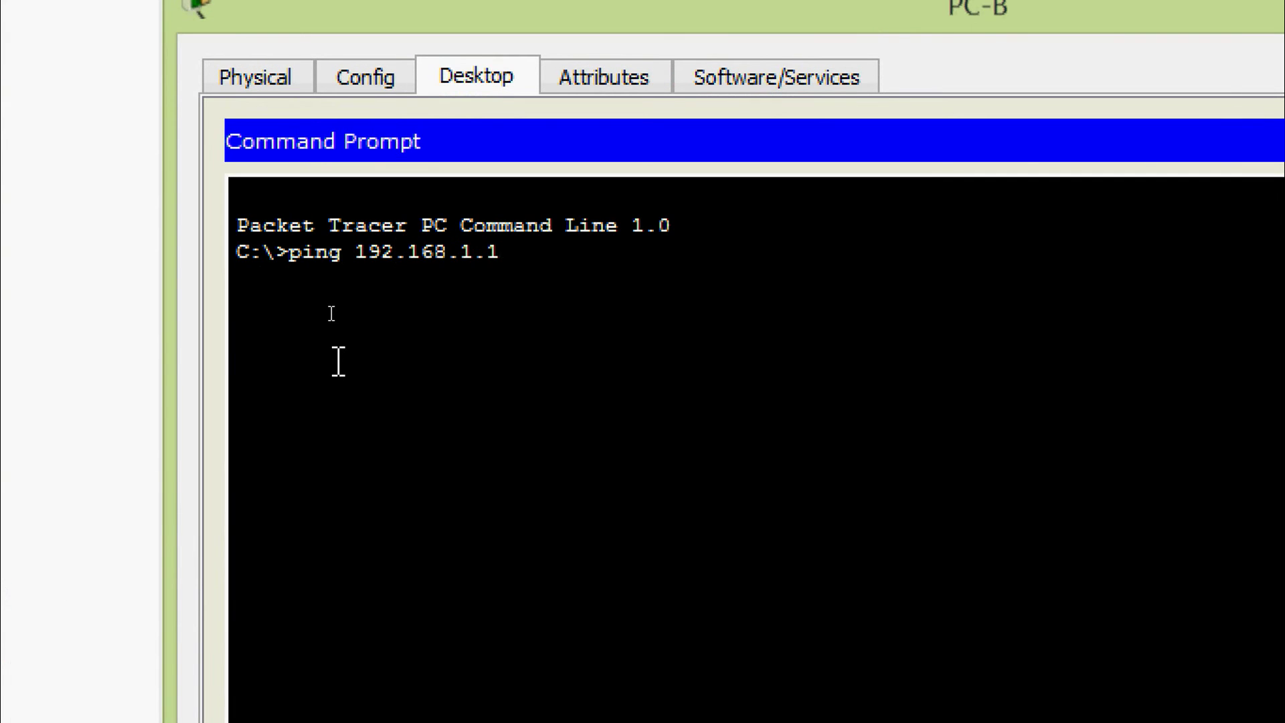
pyautogui.press('Return')
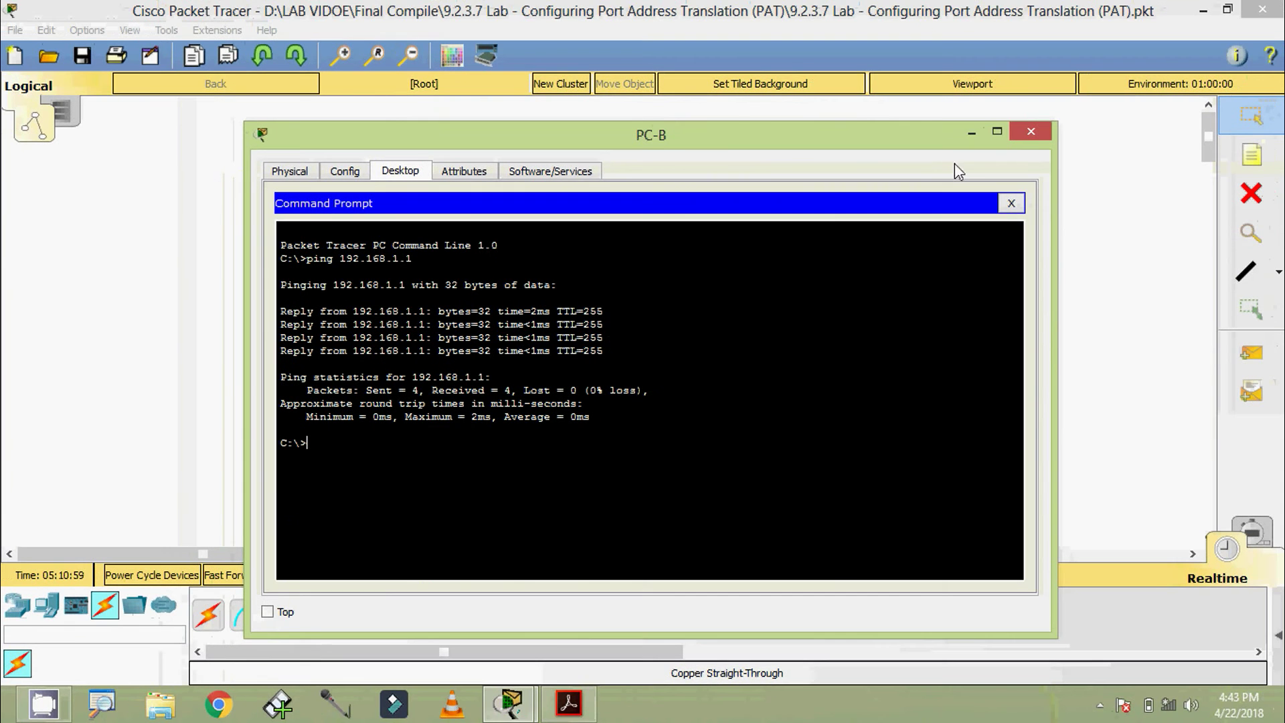
# Close PC-B, then ping 192.168.1.1 from PC-C's command prompt and close PC-C
pyautogui.click(1029, 132)
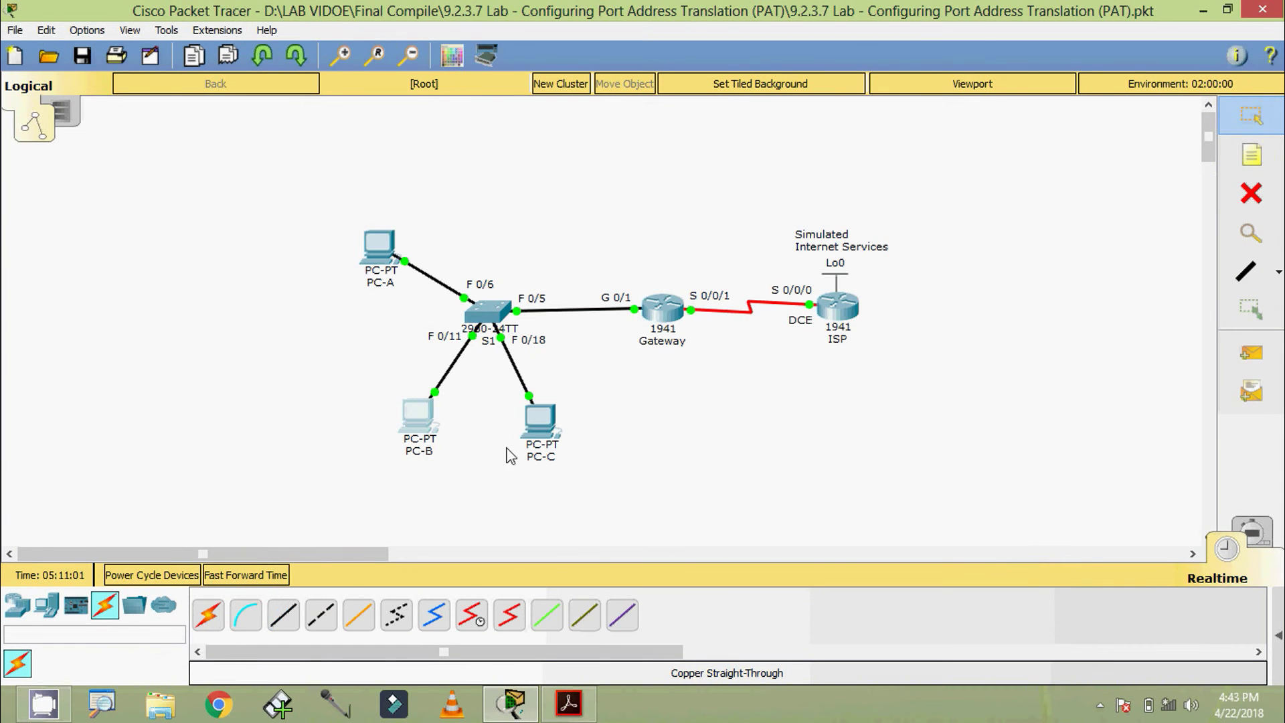
pyautogui.click(540, 428)
pyautogui.click(780, 266)
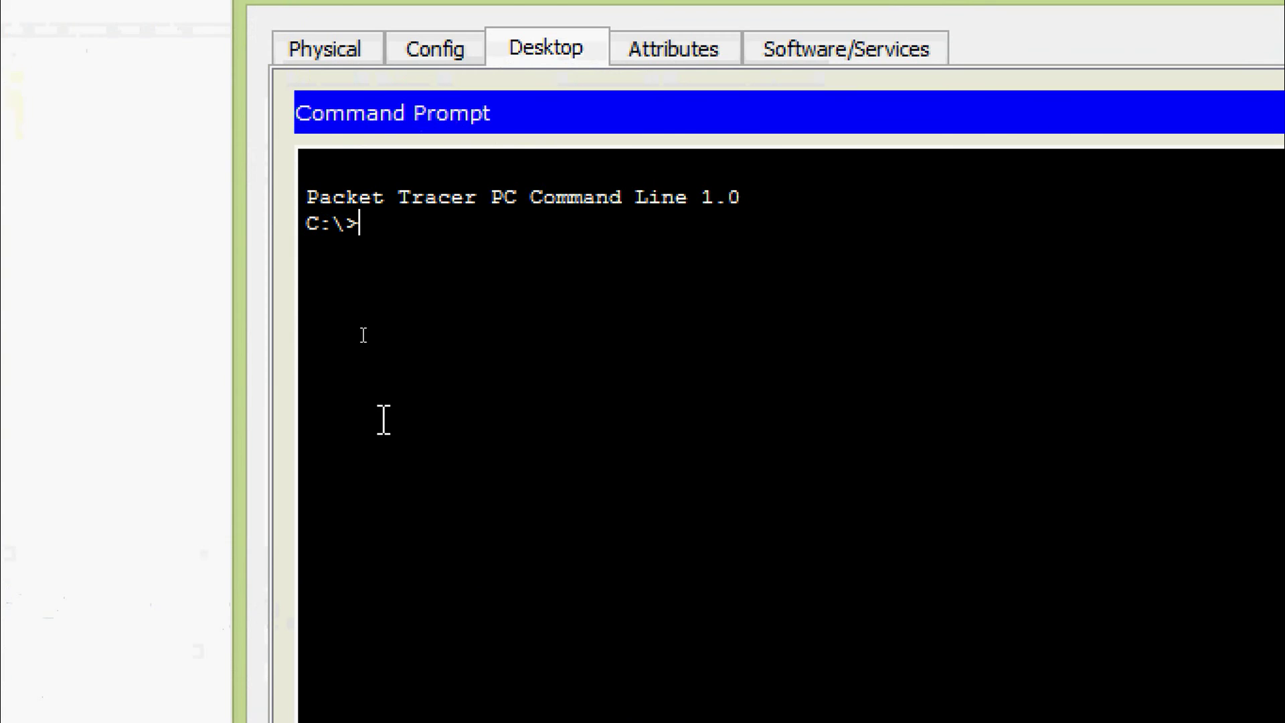
pyautogui.write('ping 19')
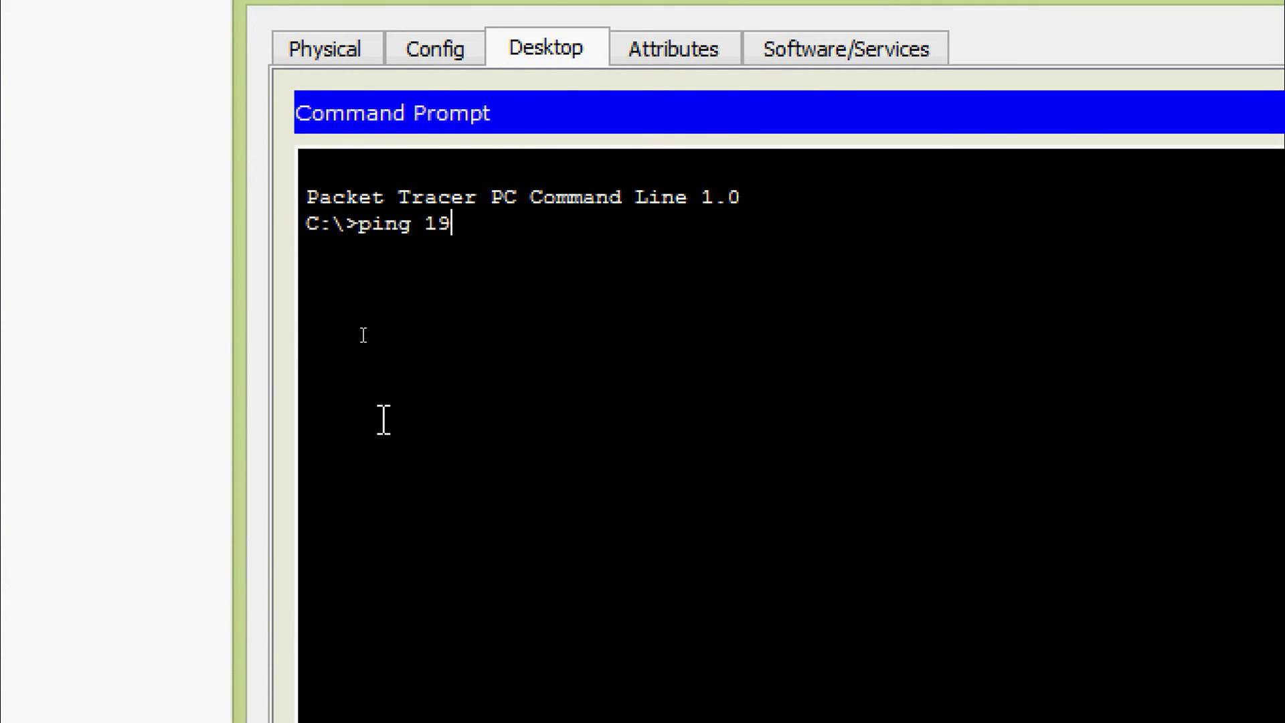
pyautogui.write('2.168.1.1')
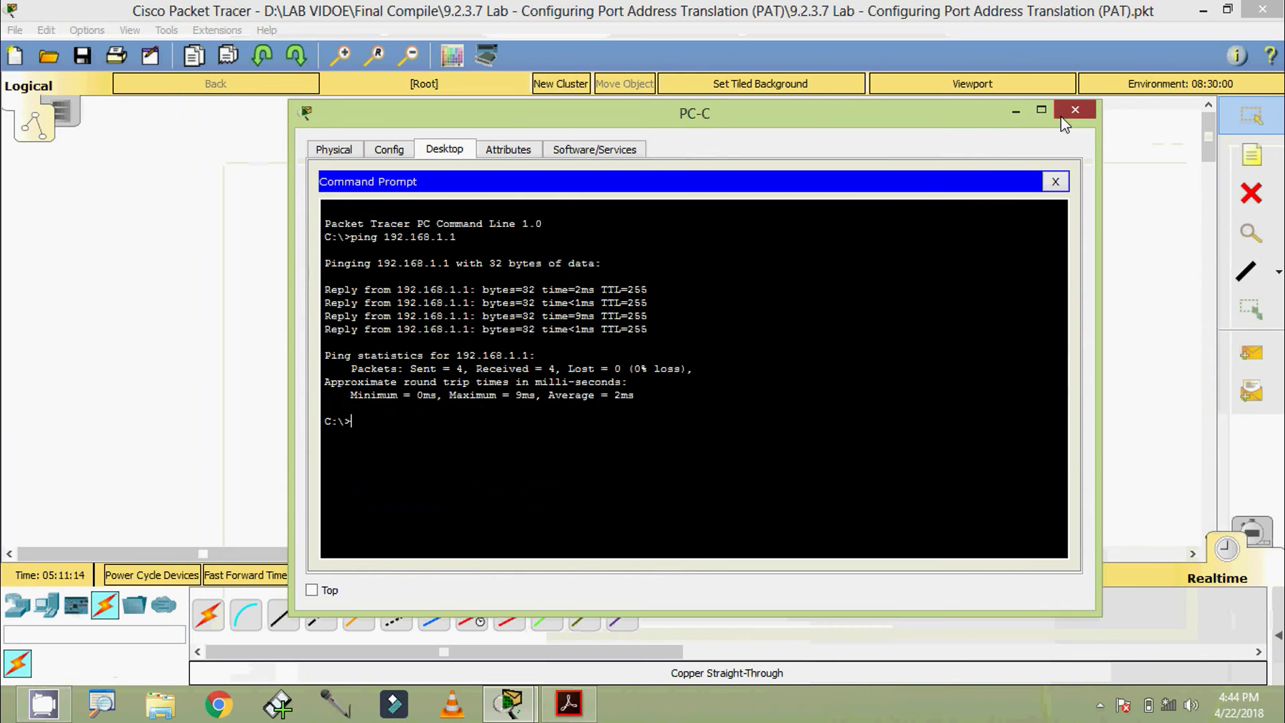
pyautogui.click(1065, 114)
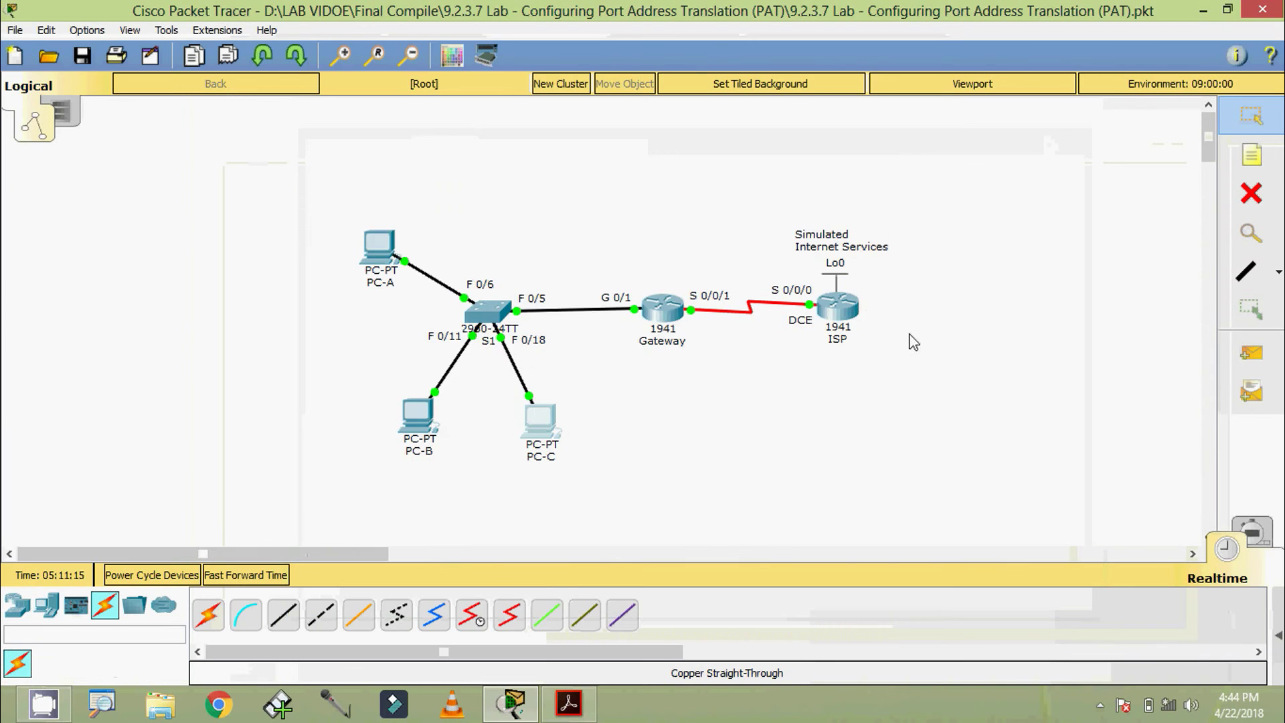
pyautogui.hotkey('alt', 'Tab')
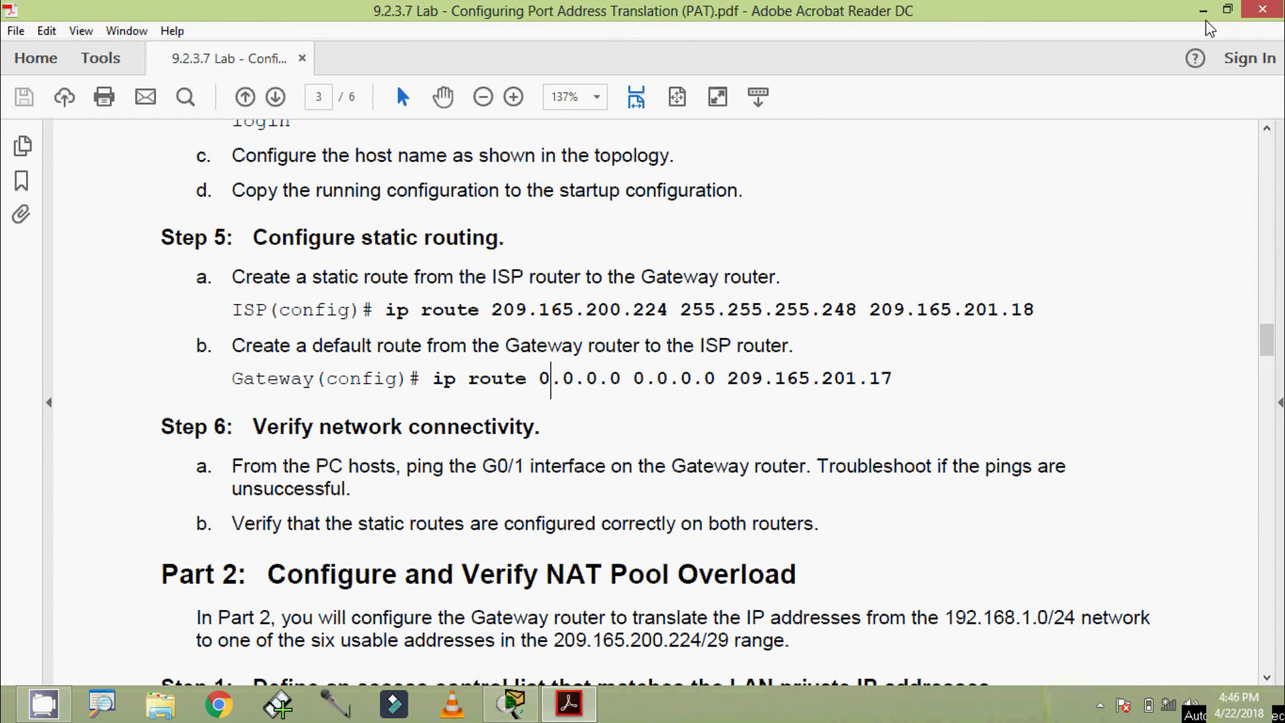
pyautogui.click(1203, 11)
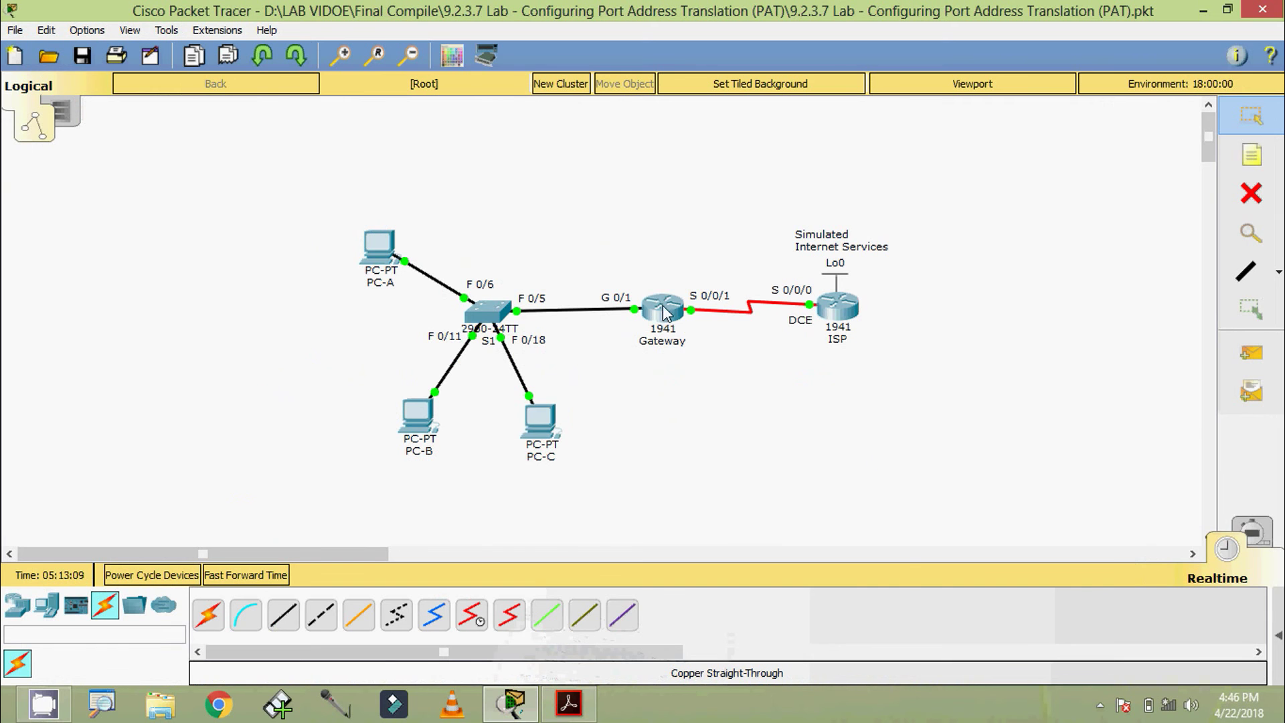
# Run show ip route on Gateway and highlight the S* default route via 209.165.201.17
pyautogui.click(666, 313)
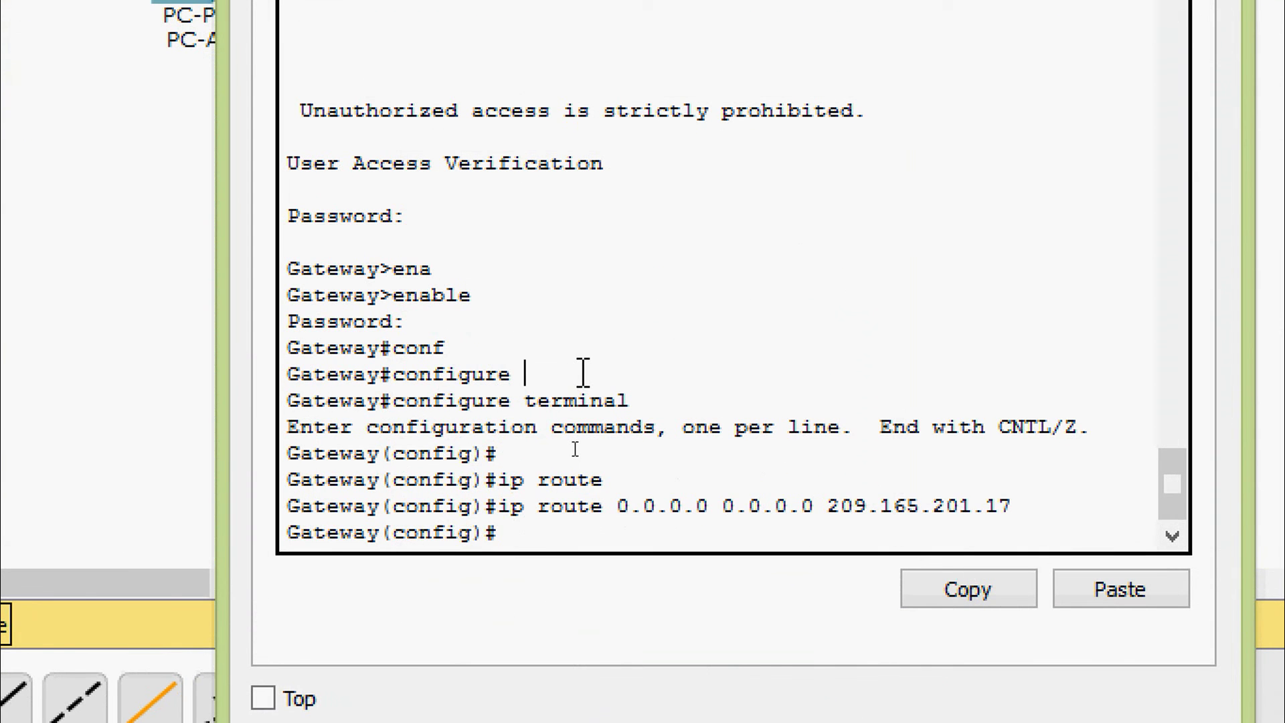
pyautogui.hotkey('ctrl', 'z')
pyautogui.press('Return')
pyautogui.press('Return')
pyautogui.write('sh')
pyautogui.press('Tab')
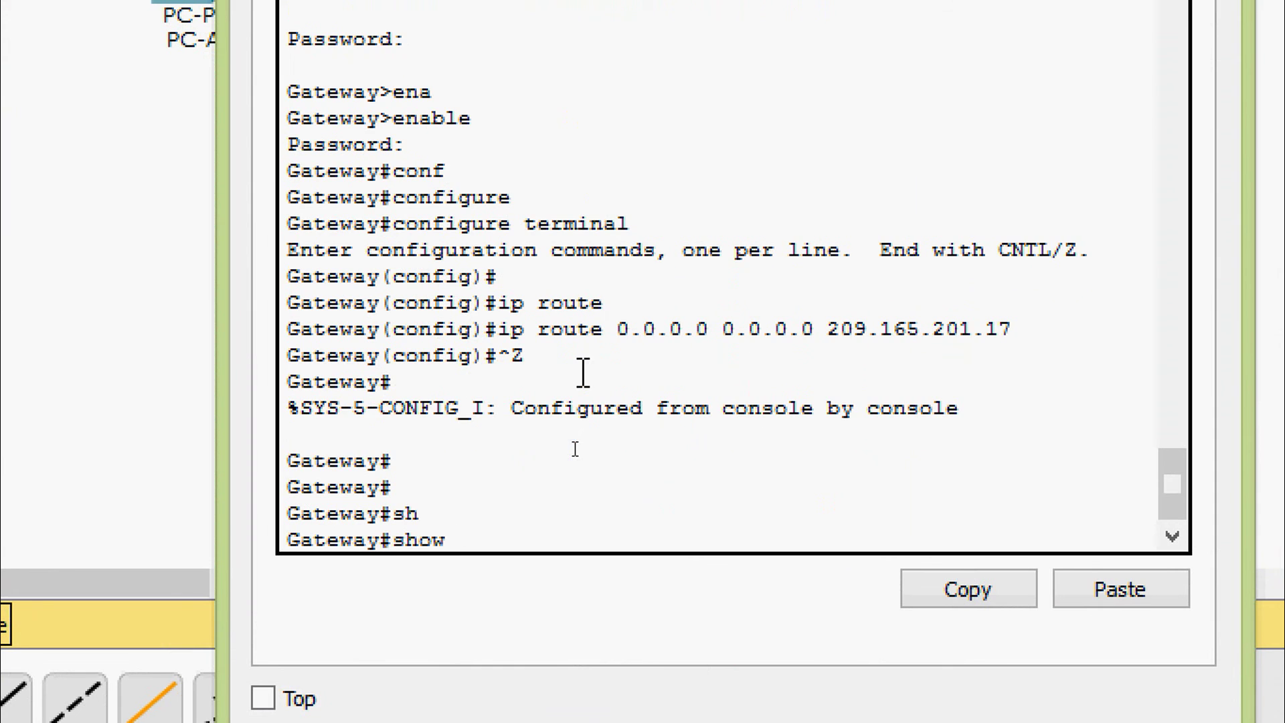
pyautogui.write('ip rou')
pyautogui.press('Tab')
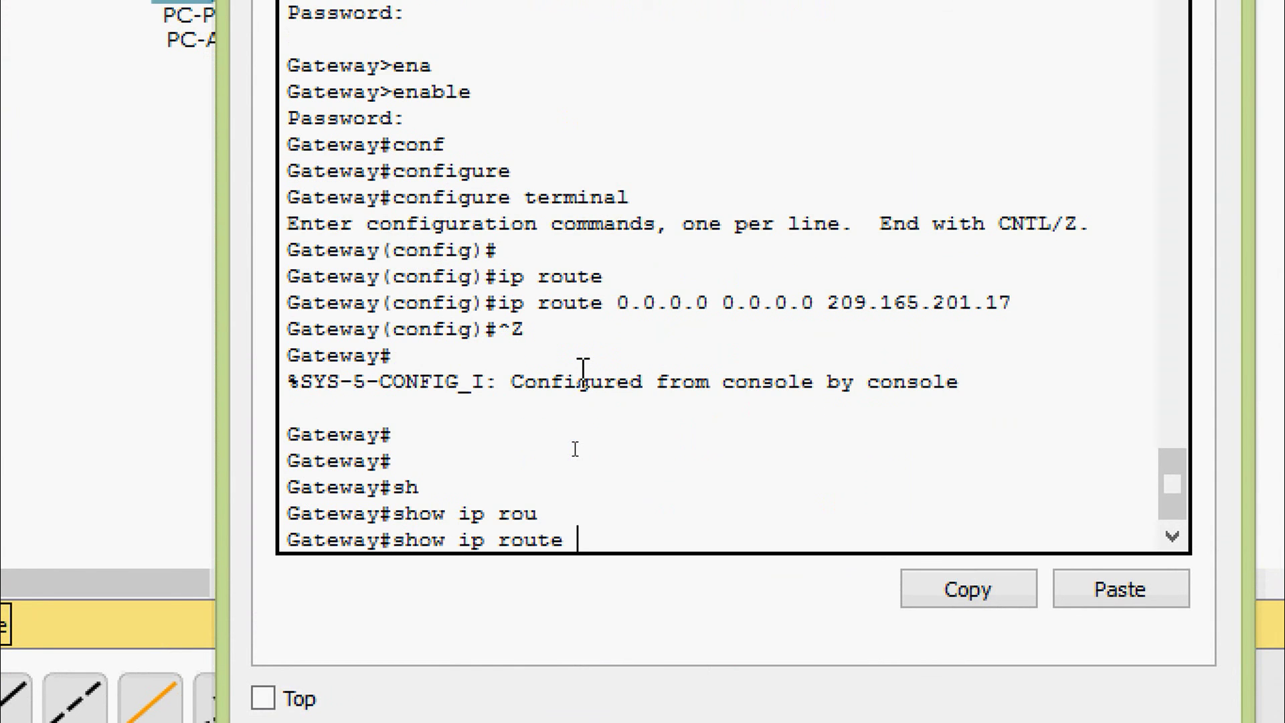
pyautogui.press('Return')
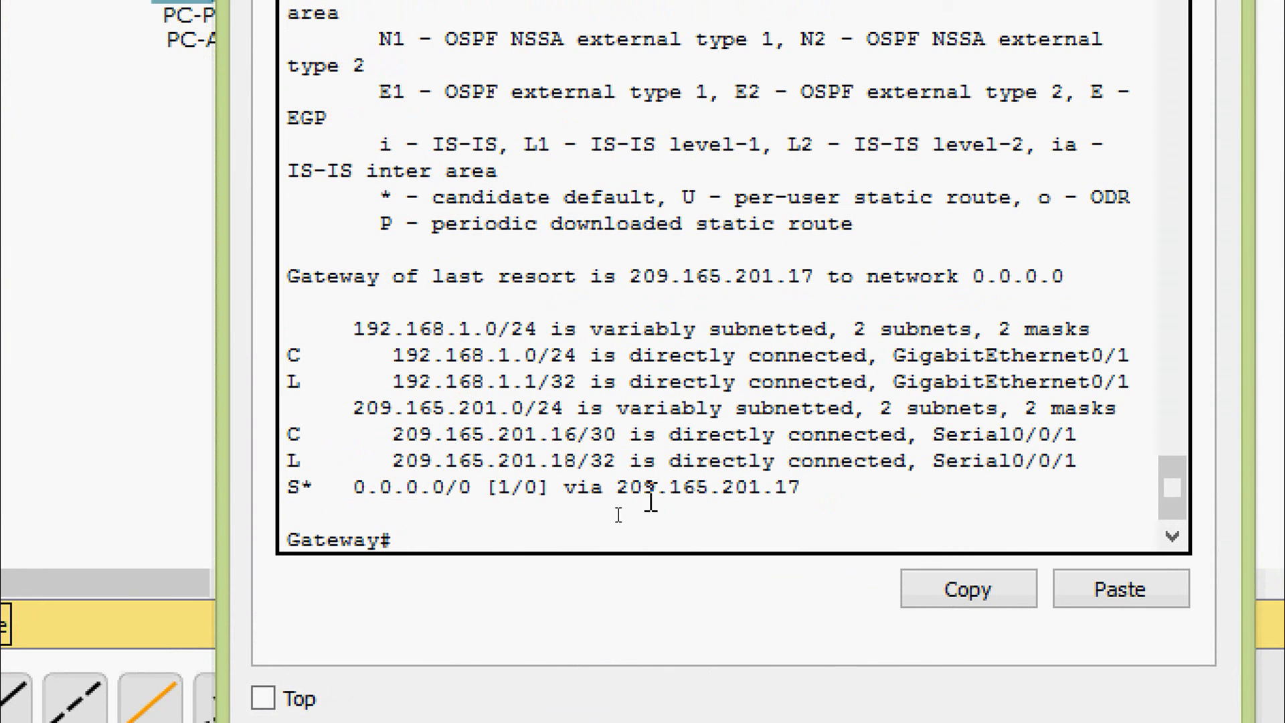
pyautogui.moveTo(808, 488); pyautogui.dragTo(322, 496)
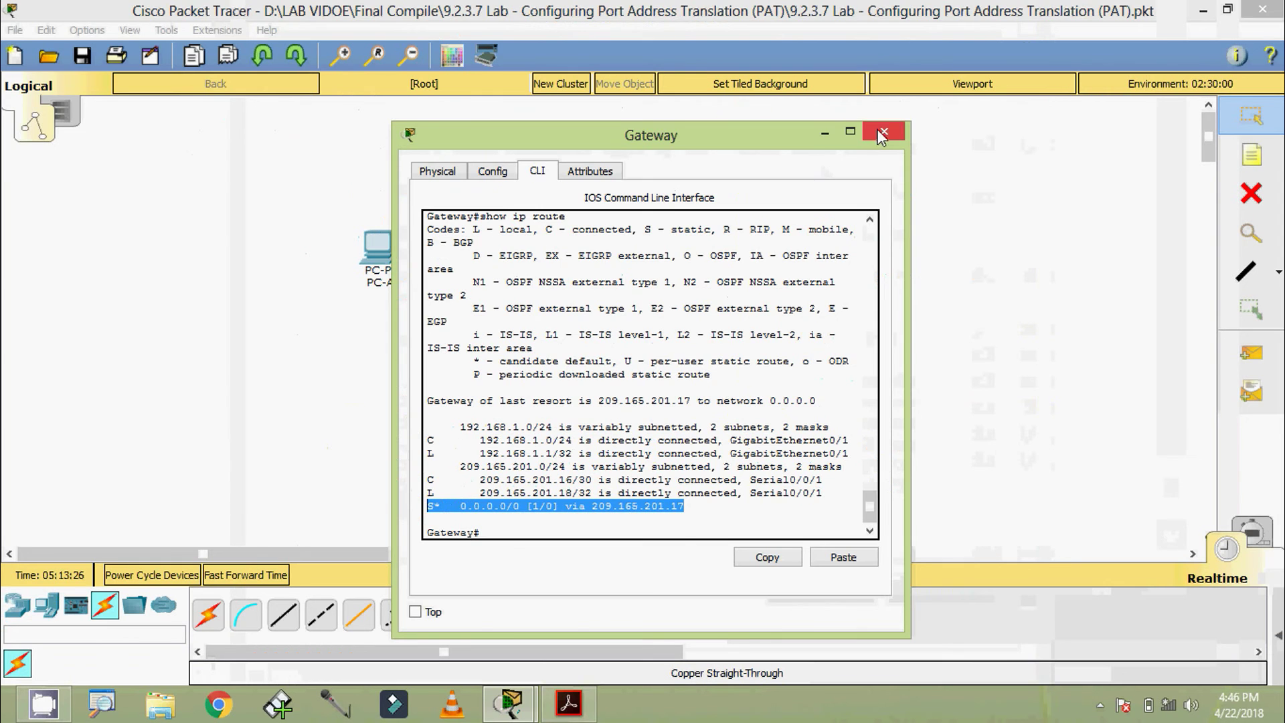
# Close Gateway, run show ip route static on ISP, and highlight the route via 209.165.201.18
pyautogui.click(883, 134)
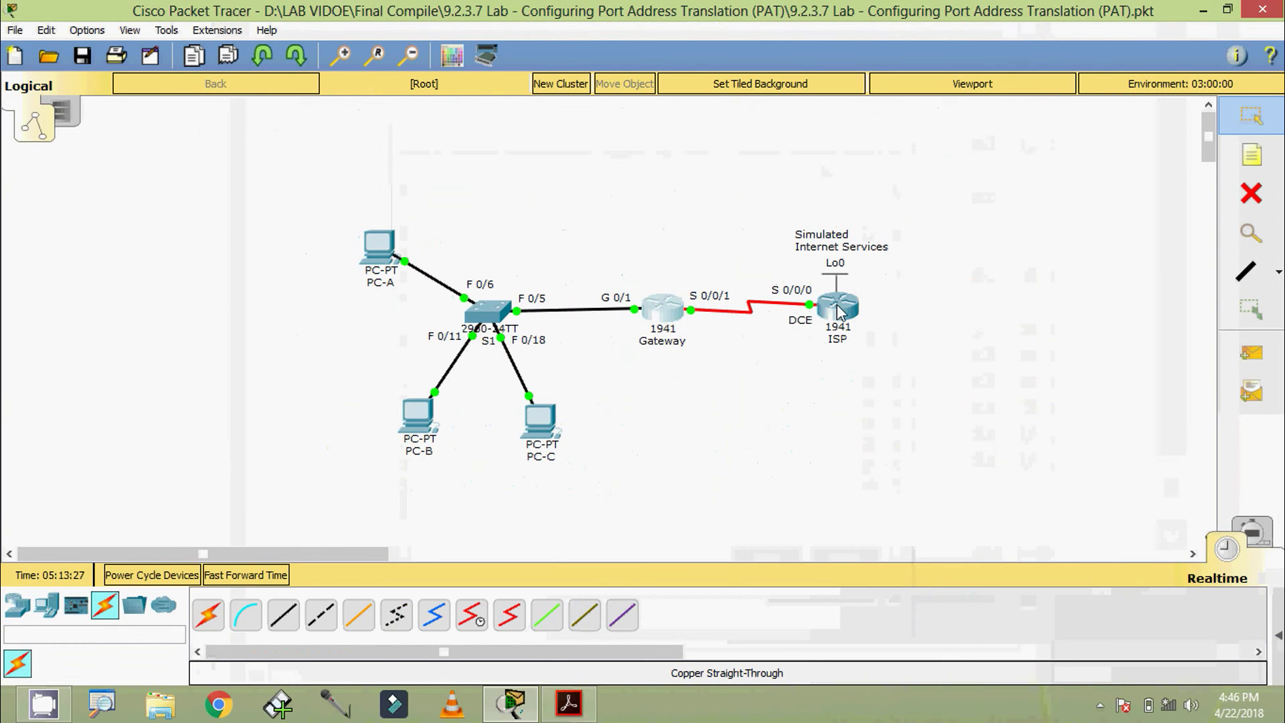
pyautogui.click(839, 309)
pyautogui.scroll(-1, 566, 429)
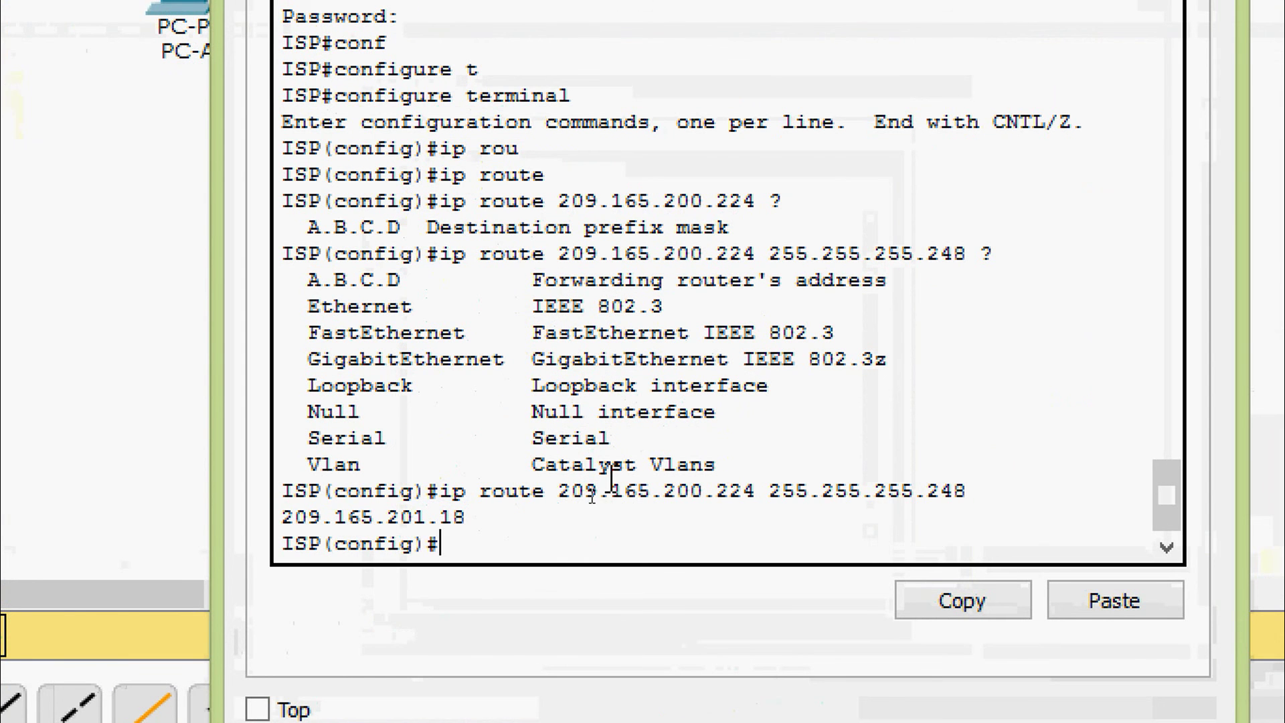
pyautogui.hotkey('ctrl', 'z')
pyautogui.write('sh')
pyautogui.press('Tab')
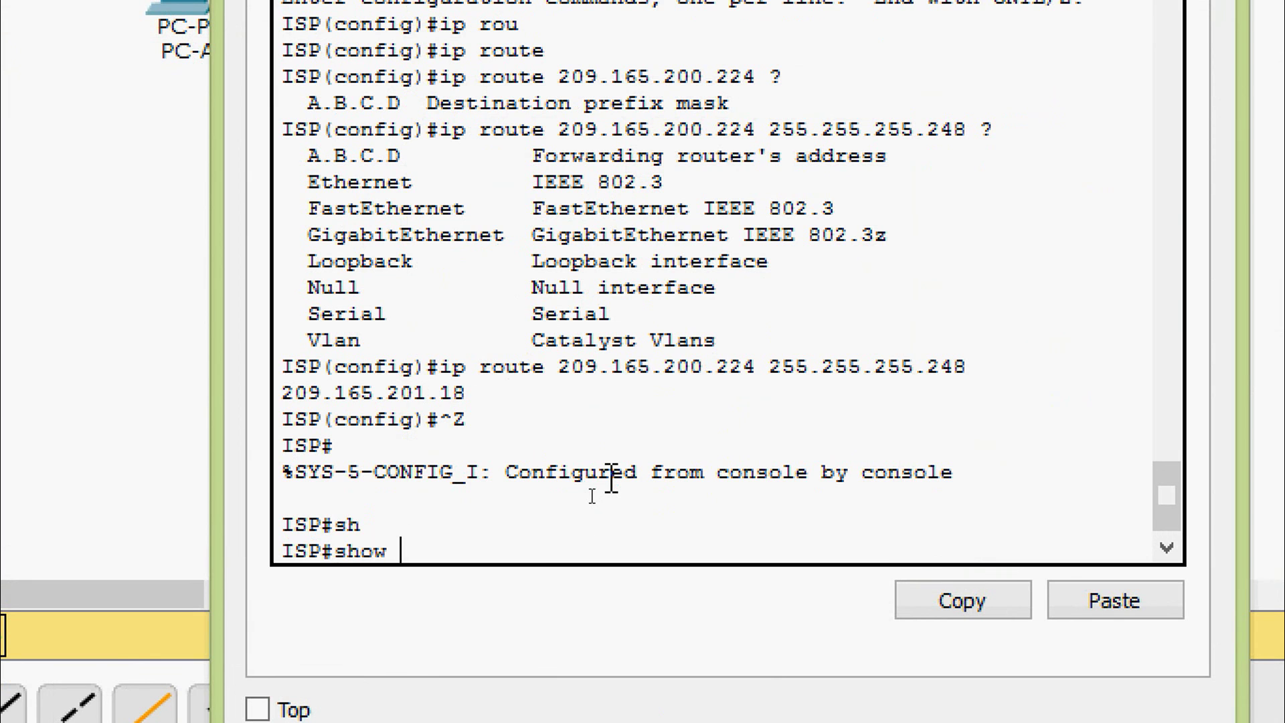
pyautogui.write('ip rou')
pyautogui.press('Tab')
pyautogui.write('st')
pyautogui.press('Tab')
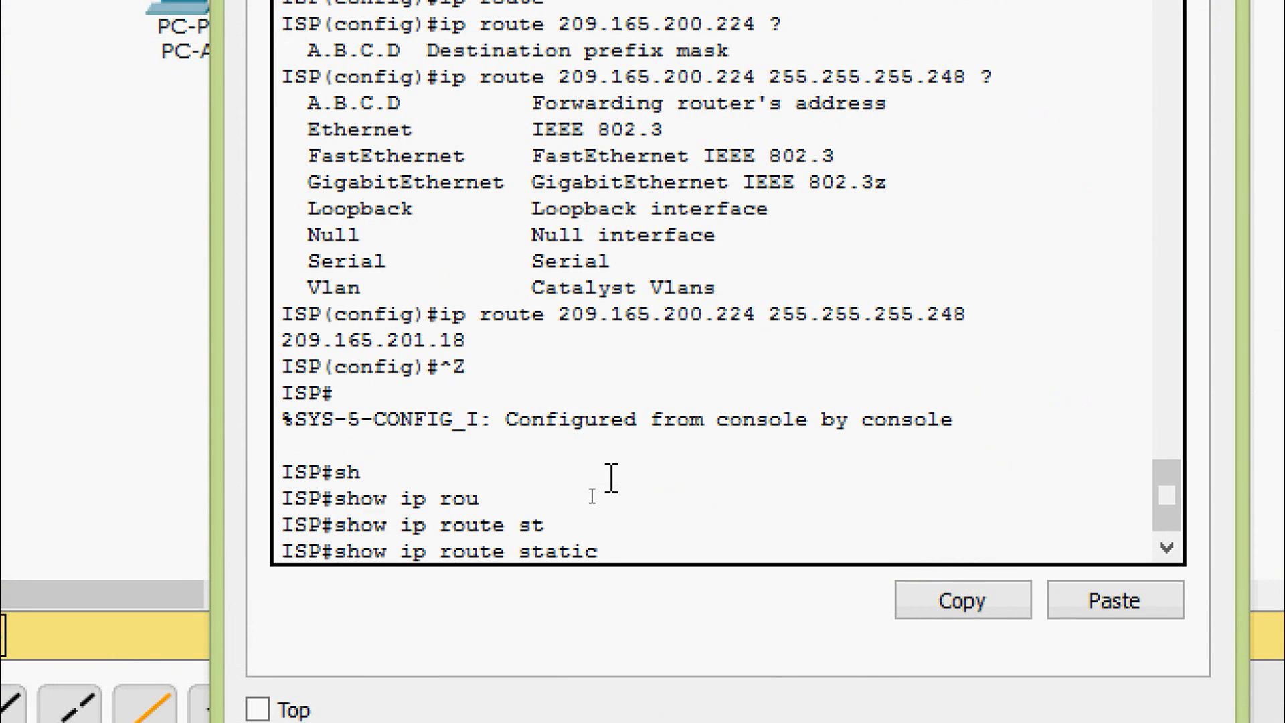
pyautogui.press('Return')
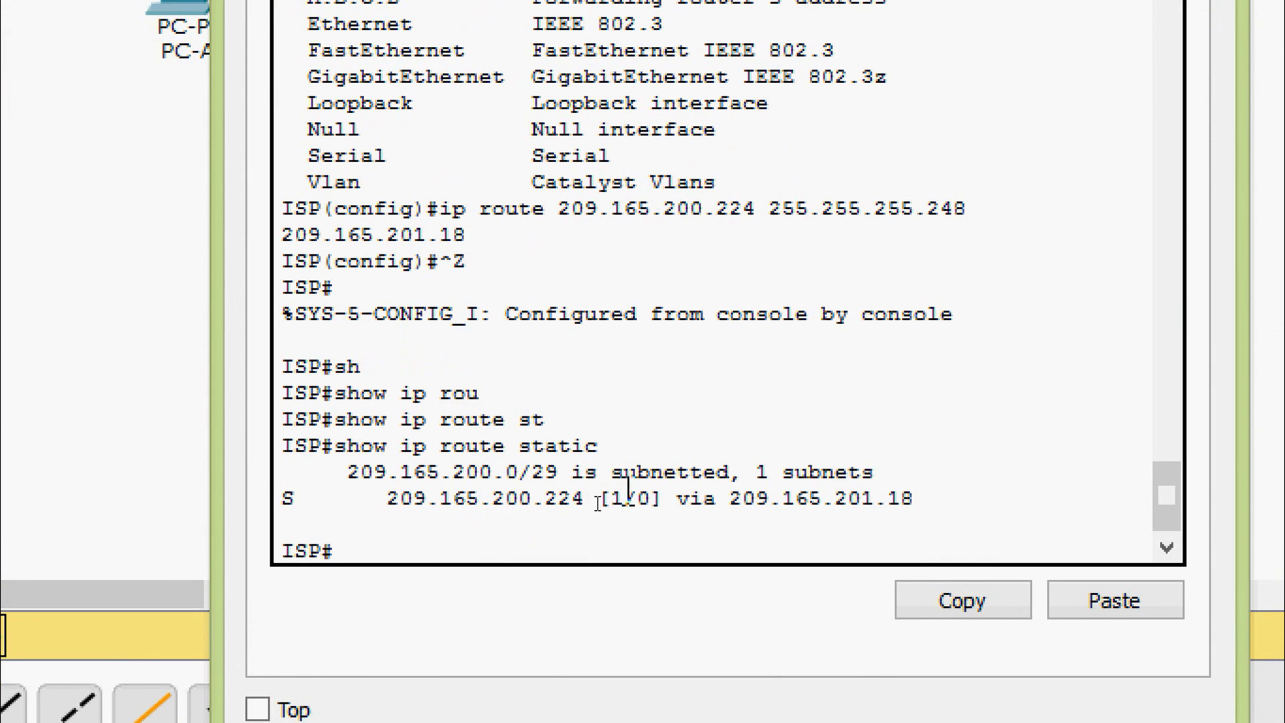
pyautogui.moveTo(335, 472); pyautogui.dragTo(934, 509)
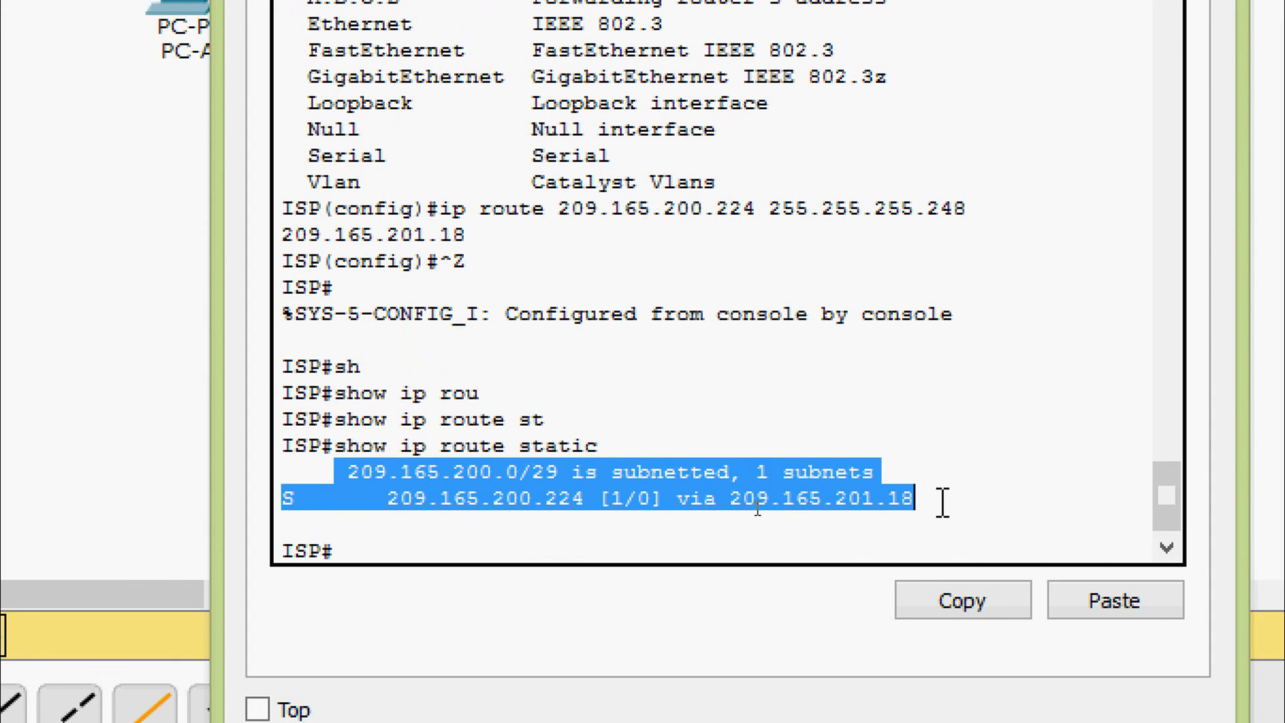
# Clear the highlighted route lines in the ISP router's terminal output
pyautogui.click(943, 502)
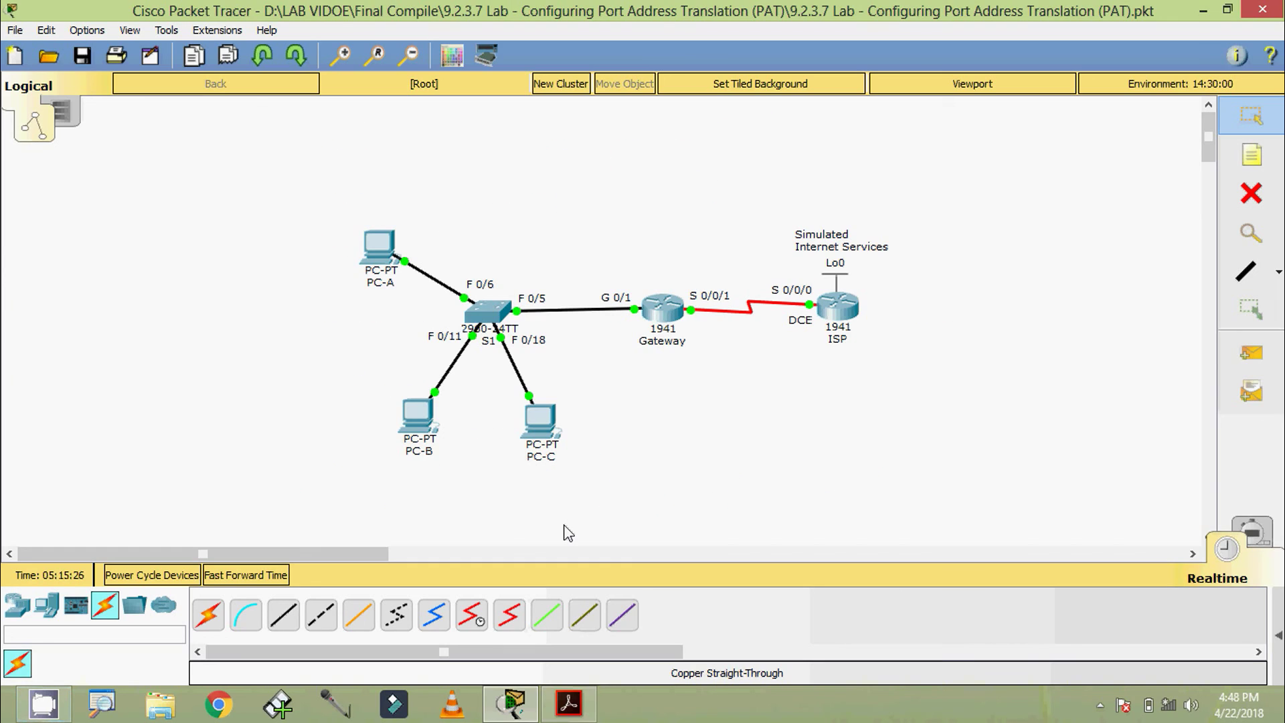